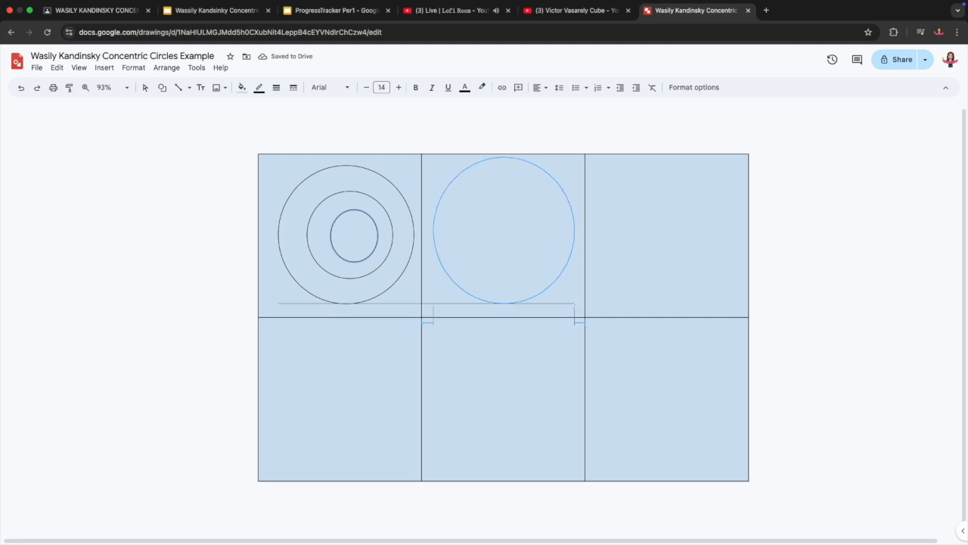
- Draw a pie shape inside the top-middle square's circle and narrow its open slice
{"action": "left_click", "coordinate": [162, 87]}
{"action": "mouse_move", "coordinate": [272, 106]}
{"action": "left_click", "coordinate": [295, 144]}
{"action": "mouse_move", "coordinate": [465, 180]}
{"action": "left_mouse_down"}
{"action": "mouse_move", "coordinate": [569, 299]}
{"action": "mouse_move", "coordinate": [542, 303]}
{"action": "mouse_move", "coordinate": [542, 281]}
{"action": "left_mouse_up"}
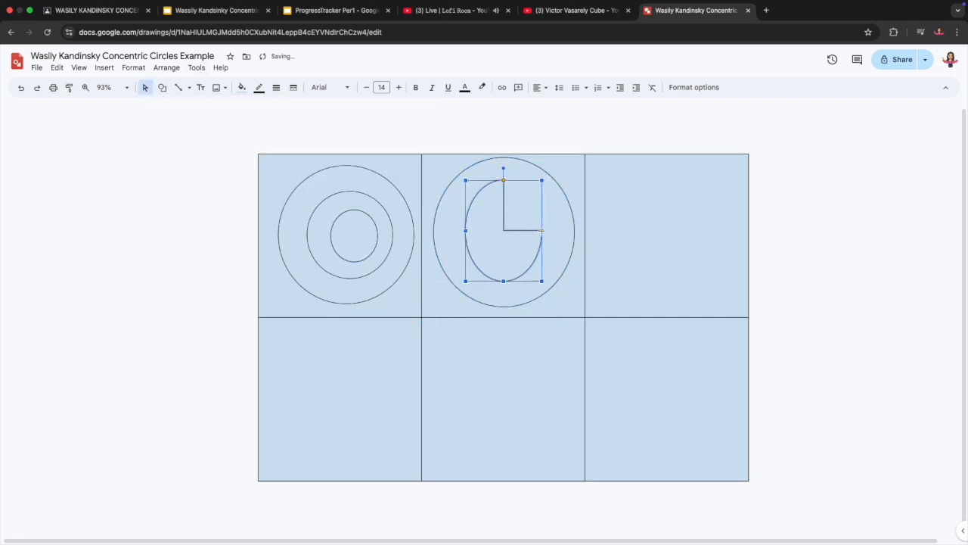
{"action": "left_click_drag", "start_coordinate": [536, 194], "coordinate": [536, 194]}
- Draw a small upright oval in the centre of the pie shape in the top-middle square
{"action": "left_click", "coordinate": [162, 87]}
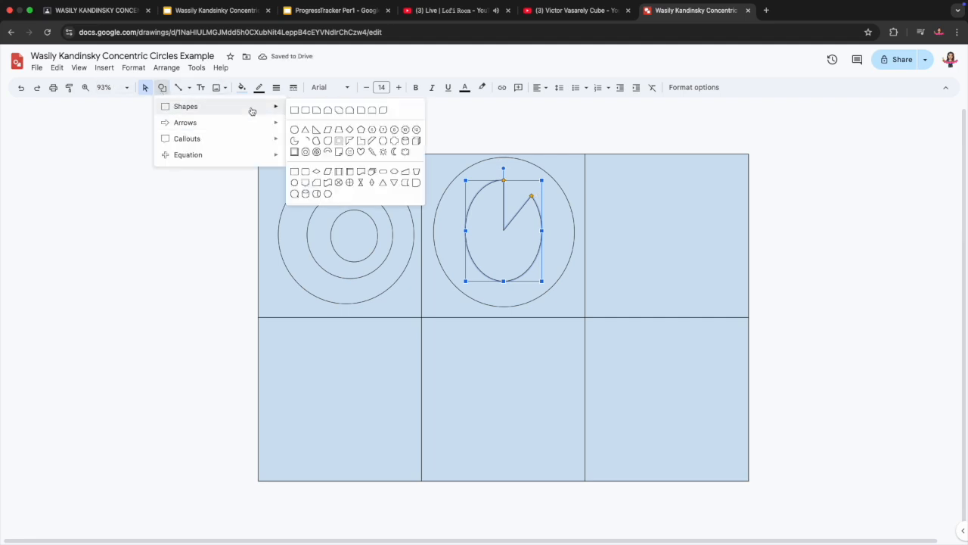
{"action": "mouse_move", "coordinate": [251, 110]}
{"action": "left_click", "coordinate": [297, 131]}
{"action": "left_click_drag", "start_coordinate": [483, 206], "coordinate": [482, 203]}
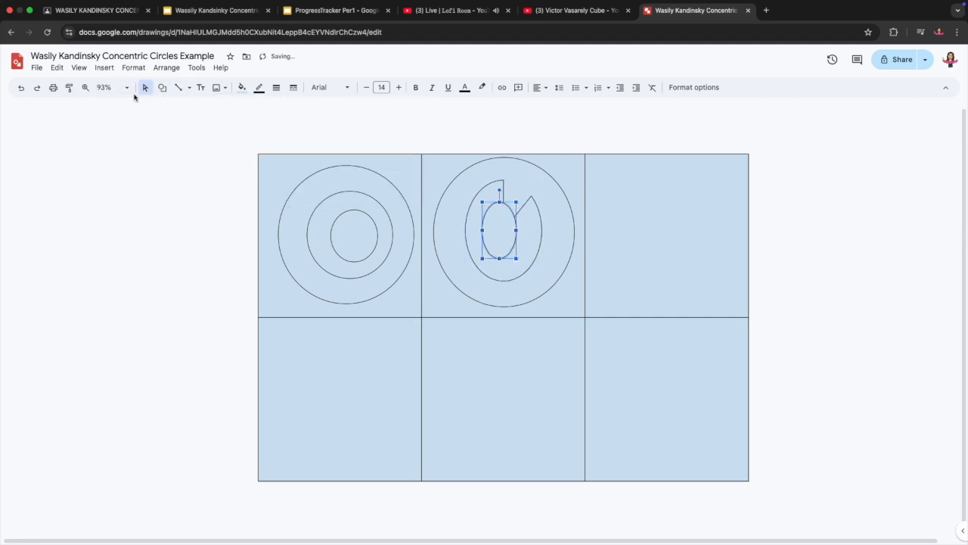
- Draw a large circle nearly filling the top-right square and a smaller circle nested inside it
{"action": "left_click", "coordinate": [162, 88]}
{"action": "mouse_move", "coordinate": [257, 103]}
{"action": "left_click", "coordinate": [299, 131]}
{"action": "left_click_drag", "start_coordinate": [597, 159], "coordinate": [742, 306]}
{"action": "left_click", "coordinate": [162, 88]}
{"action": "mouse_move", "coordinate": [227, 107]}
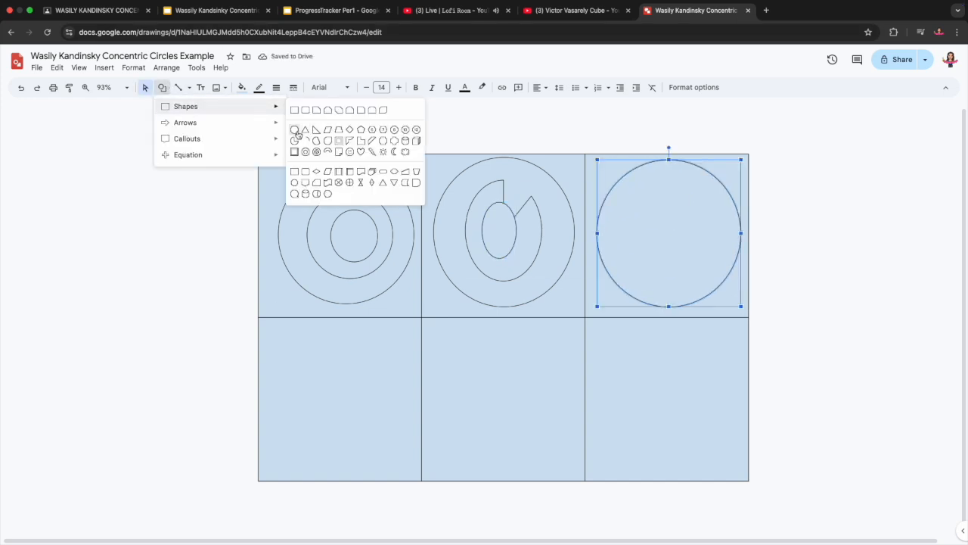
{"action": "left_click", "coordinate": [301, 130]}
{"action": "left_click_drag", "start_coordinate": [619, 184], "coordinate": [723, 285]}
- Nest a wide oval and a small circle inside the two circles of the top-right square
{"action": "left_click", "coordinate": [162, 88]}
{"action": "mouse_move", "coordinate": [180, 113]}
{"action": "left_click", "coordinate": [295, 130]}
{"action": "left_click_drag", "start_coordinate": [634, 200], "coordinate": [634, 201]}
{"action": "left_click", "coordinate": [162, 88]}
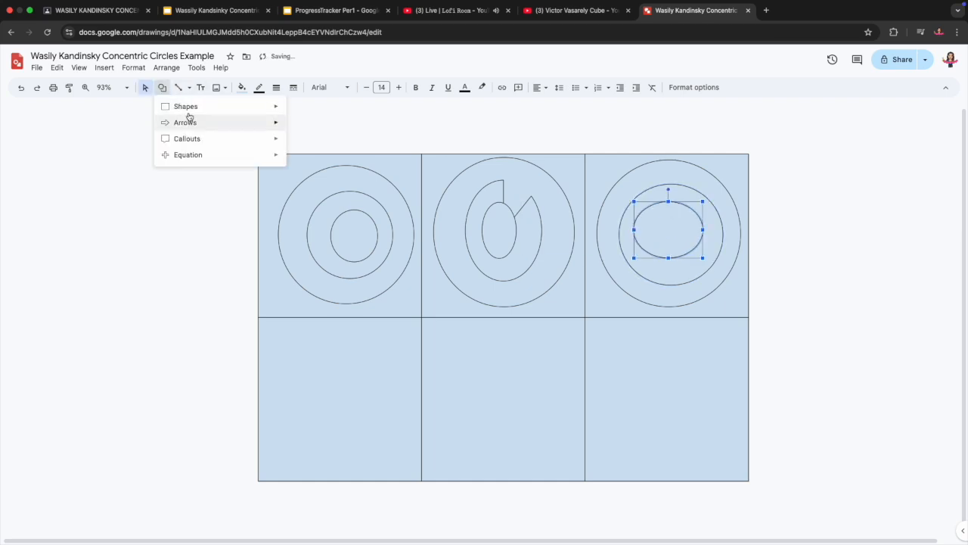
{"action": "mouse_move", "coordinate": [178, 107]}
{"action": "left_click", "coordinate": [295, 130]}
{"action": "left_click_drag", "start_coordinate": [676, 244], "coordinate": [645, 209]}
- Draw three nested, off-centre circles of decreasing size in the bottom-left square
{"action": "left_click", "coordinate": [162, 88]}
{"action": "left_click", "coordinate": [294, 129]}
{"action": "mouse_move", "coordinate": [357, 395]}
{"action": "left_mouse_down"}
{"action": "mouse_move", "coordinate": [420, 475]}
{"action": "mouse_move", "coordinate": [281, 331]}
{"action": "left_mouse_up"}
{"action": "left_click", "coordinate": [161, 88]}
{"action": "mouse_move", "coordinate": [178, 107]}
{"action": "left_click", "coordinate": [295, 130]}
{"action": "left_click", "coordinate": [162, 88]}
{"action": "mouse_move", "coordinate": [179, 106]}
{"action": "left_click", "coordinate": [294, 129]}
{"action": "left_click_drag", "start_coordinate": [381, 424], "coordinate": [307, 339]}
- Draw a large circle with two wide ovals nested inside it in the bottom-middle square
{"action": "left_click", "coordinate": [162, 88]}
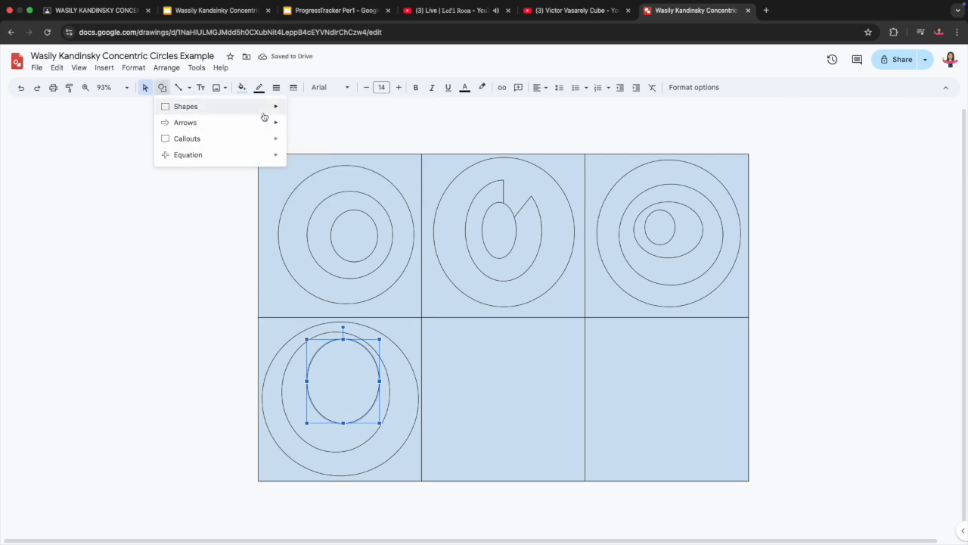
{"action": "mouse_move", "coordinate": [264, 112]}
{"action": "left_click", "coordinate": [296, 133]}
{"action": "left_click_drag", "start_coordinate": [429, 322], "coordinate": [448, 356]}
{"action": "left_click", "coordinate": [162, 87]}
{"action": "mouse_move", "coordinate": [182, 107]}
{"action": "left_click", "coordinate": [297, 133]}
{"action": "left_click", "coordinate": [162, 88]}
{"action": "mouse_move", "coordinate": [181, 107]}
{"action": "left_click", "coordinate": [296, 132]}
- Draw a large circle in the bottom-right square and a wide oval inside its upper part
{"action": "left_click", "coordinate": [162, 87]}
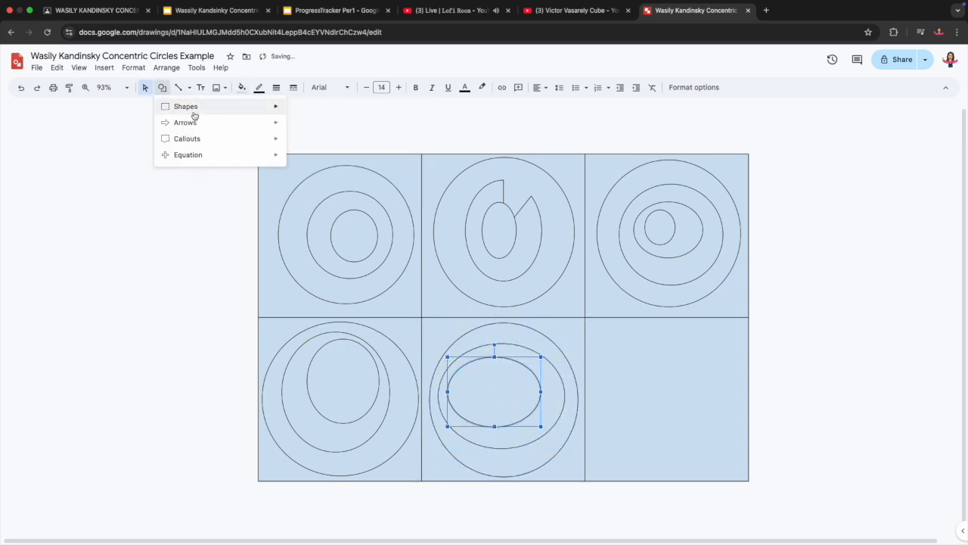
{"action": "mouse_move", "coordinate": [181, 107]}
{"action": "left_click", "coordinate": [297, 132]}
{"action": "left_click_drag", "start_coordinate": [595, 322], "coordinate": [744, 476]}
{"action": "left_click", "coordinate": [241, 87]}
{"action": "left_click", "coordinate": [162, 88]}
{"action": "mouse_move", "coordinate": [181, 107]}
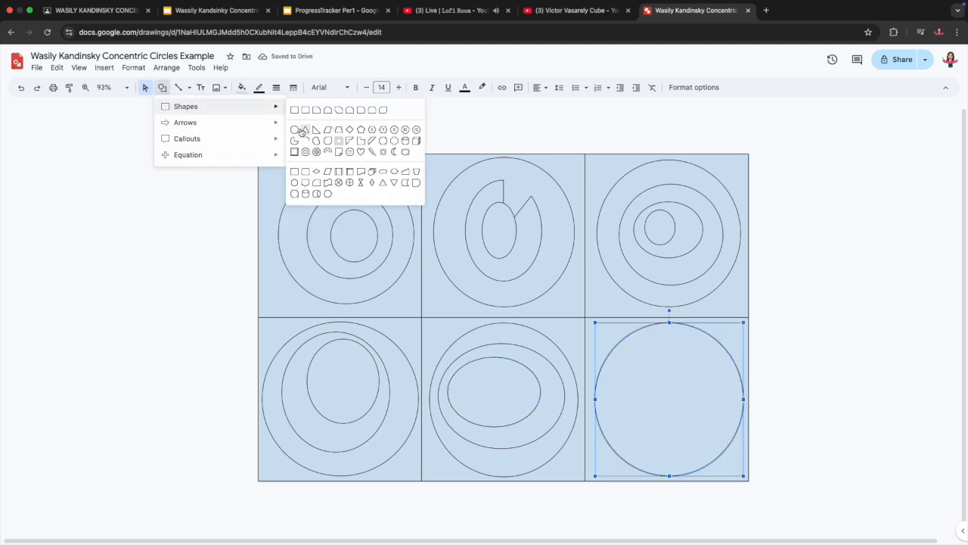
{"action": "left_click", "coordinate": [296, 133]}
{"action": "left_click_drag", "start_coordinate": [726, 439], "coordinate": [603, 331]}
- Add an upright oval inside the bottom-right square's wide oval and a small circle inside that oval
{"action": "left_click", "coordinate": [162, 87]}
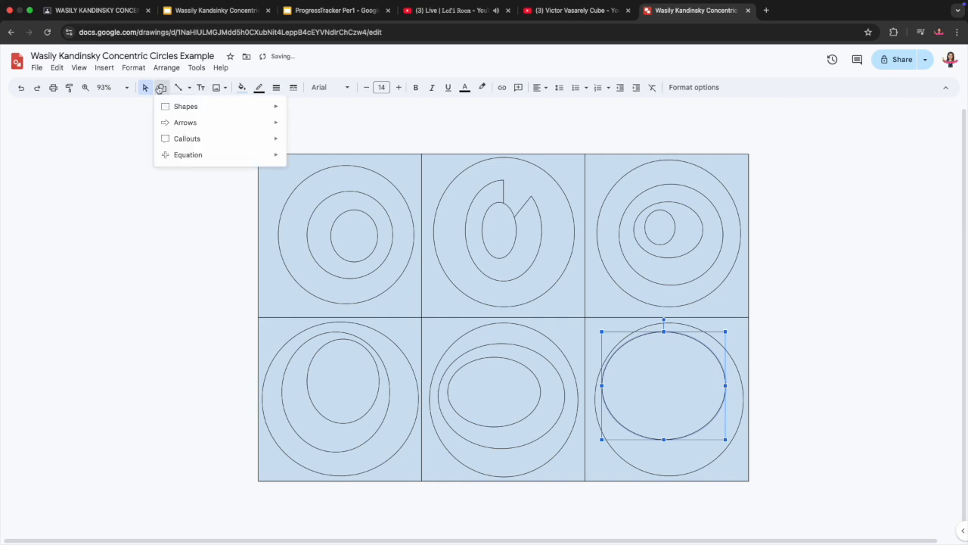
{"action": "mouse_move", "coordinate": [182, 107]}
{"action": "left_click", "coordinate": [297, 132]}
{"action": "mouse_move", "coordinate": [693, 403]}
{"action": "left_mouse_down"}
{"action": "mouse_move", "coordinate": [607, 347]}
{"action": "mouse_move", "coordinate": [638, 336]}
{"action": "left_mouse_up"}
{"action": "left_click", "coordinate": [162, 88]}
{"action": "mouse_move", "coordinate": [204, 121]}
{"action": "mouse_move", "coordinate": [182, 106]}
{"action": "left_click", "coordinate": [297, 132]}
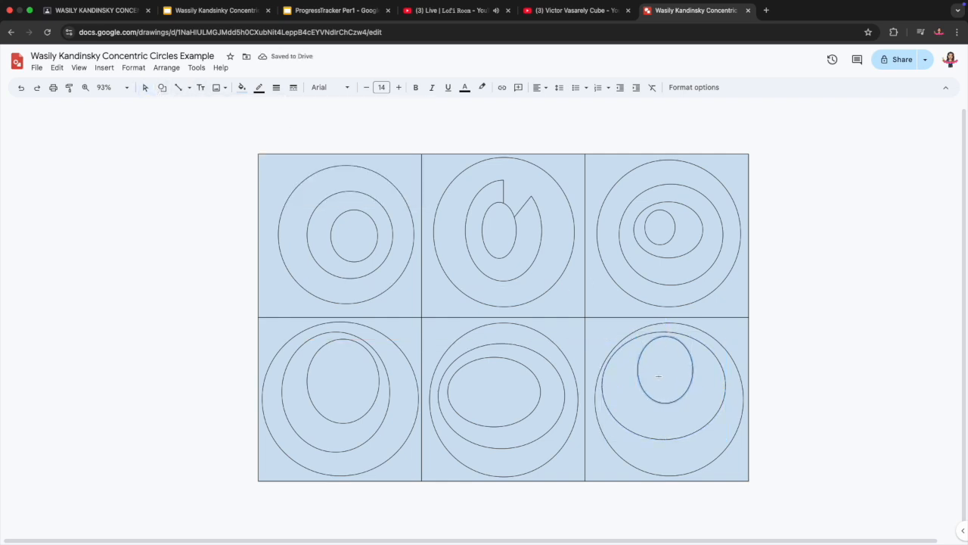
{"action": "left_click_drag", "start_coordinate": [645, 354], "coordinate": [641, 355]}
- Add a small upright oval inside the bottom-middle square's inner oval and a tiny oval inside the bottom-right square's smallest circle
{"action": "left_click", "coordinate": [161, 88]}
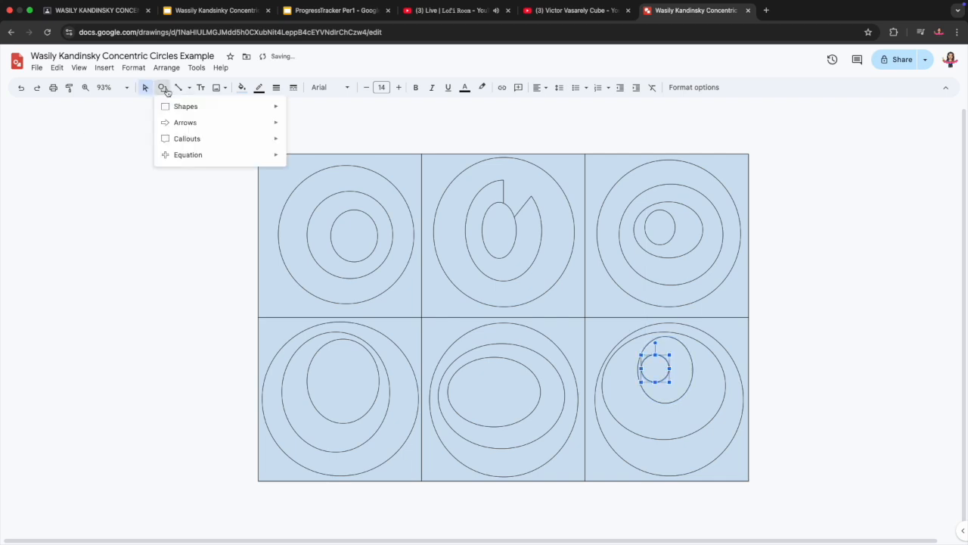
{"action": "mouse_move", "coordinate": [258, 106]}
{"action": "left_click", "coordinate": [295, 130]}
{"action": "left_click_drag", "start_coordinate": [453, 371], "coordinate": [484, 413]}
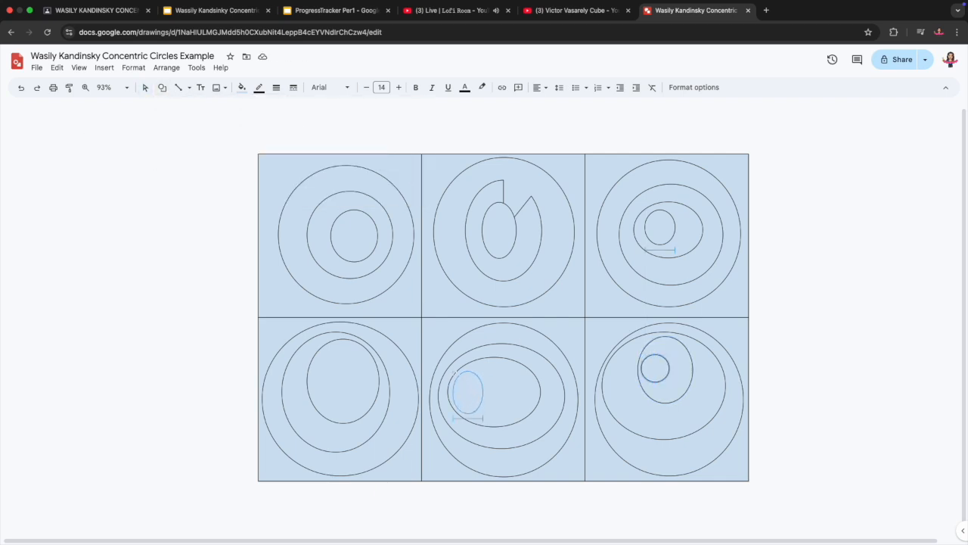
{"action": "left_click", "coordinate": [163, 89]}
{"action": "mouse_move", "coordinate": [194, 110]}
{"action": "left_click", "coordinate": [294, 130]}
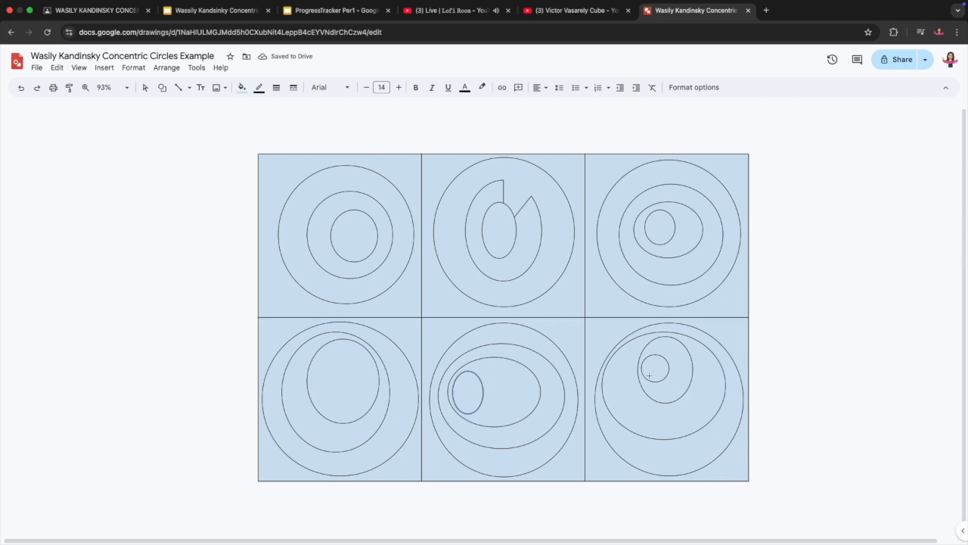
{"action": "left_click_drag", "start_coordinate": [649, 360], "coordinate": [658, 373]}
- Add one more small circle inside the innermost circles of the bottom-left and top-left squares
{"action": "left_click", "coordinate": [163, 87]}
{"action": "mouse_move", "coordinate": [181, 106]}
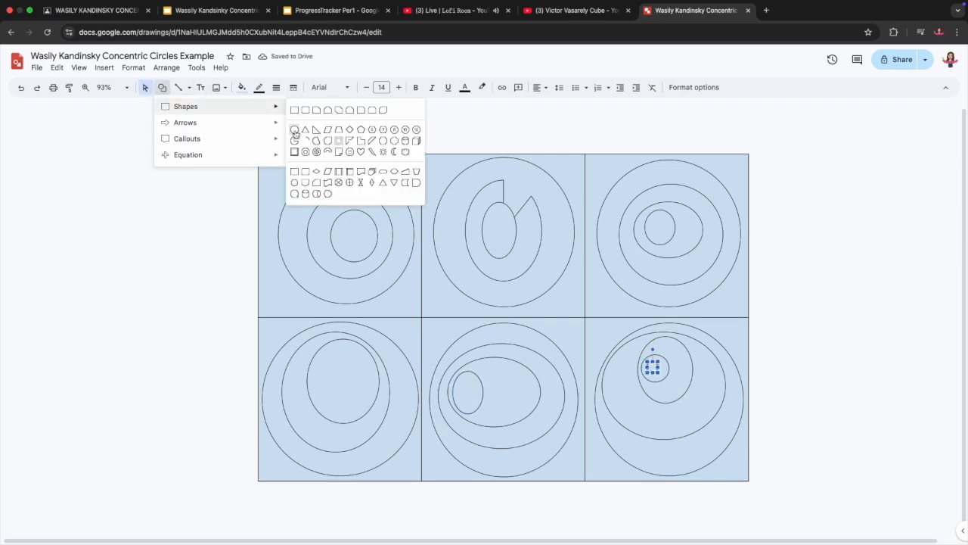
{"action": "left_click", "coordinate": [294, 130]}
{"action": "left_click_drag", "start_coordinate": [379, 405], "coordinate": [315, 343]}
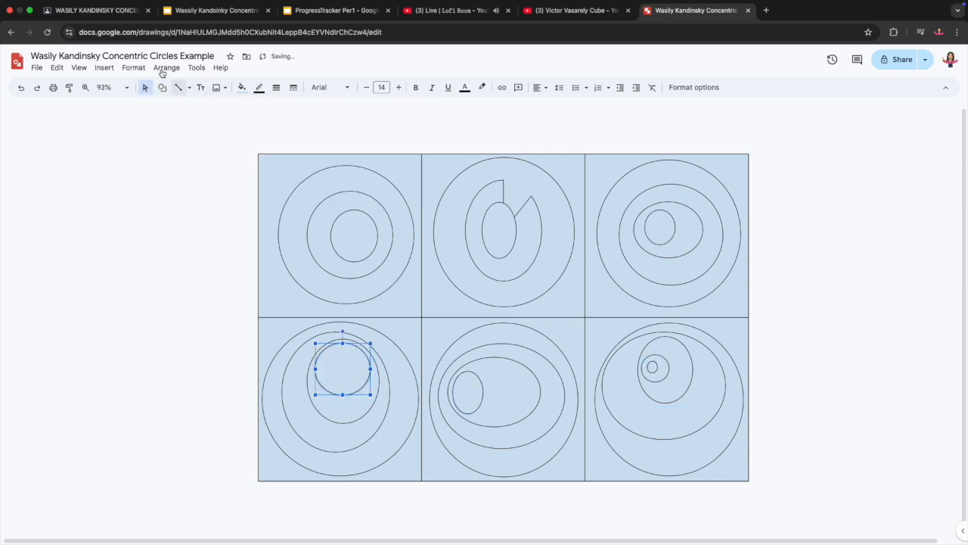
{"action": "left_click", "coordinate": [162, 87]}
{"action": "mouse_move", "coordinate": [208, 114]}
{"action": "left_click", "coordinate": [294, 131]}
{"action": "left_click_drag", "start_coordinate": [374, 246], "coordinate": [345, 219]}
{"action": "left_click", "coordinate": [792, 338]}
- Fill all squares and circles of the drawing with light orange
{"action": "left_click", "coordinate": [394, 160]}
{"action": "left_click", "coordinate": [242, 87]}
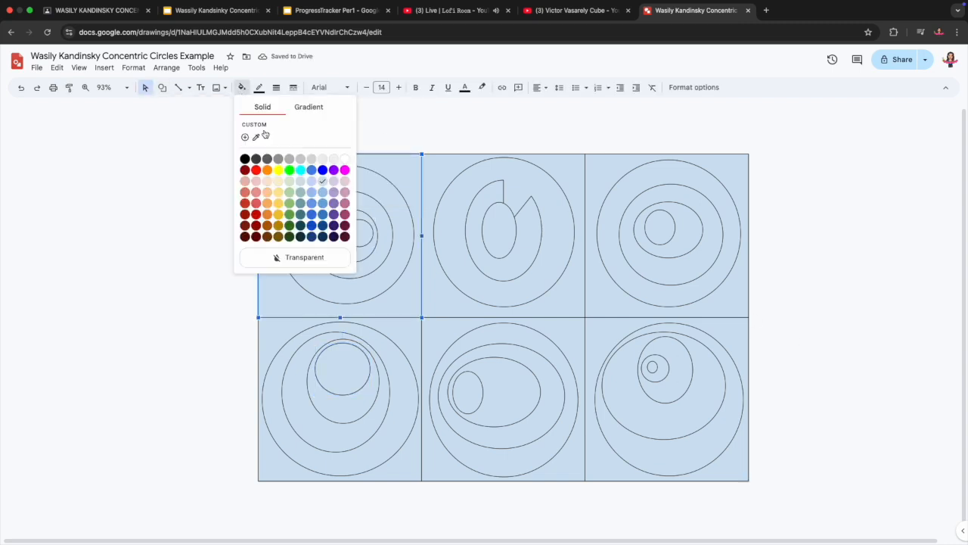
{"action": "left_click_drag", "start_coordinate": [829, 171], "coordinate": [322, 426]}
{"action": "left_click", "coordinate": [277, 88]}
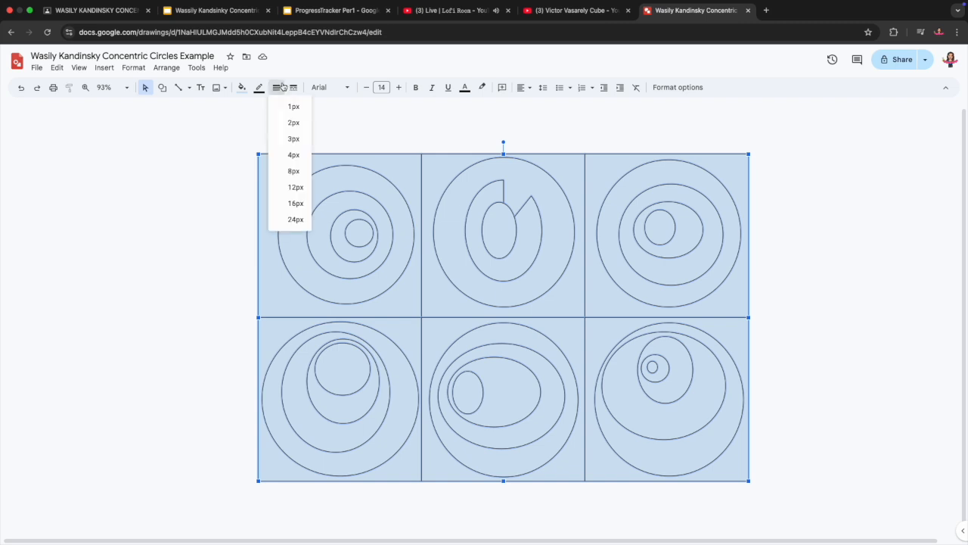
{"action": "left_click", "coordinate": [242, 88]}
{"action": "left_click", "coordinate": [266, 169]}
- Fill the top-left square's outer circle with medium orange and the next circle inward with dark gold
{"action": "left_click", "coordinate": [291, 185]}
{"action": "left_click", "coordinate": [242, 87]}
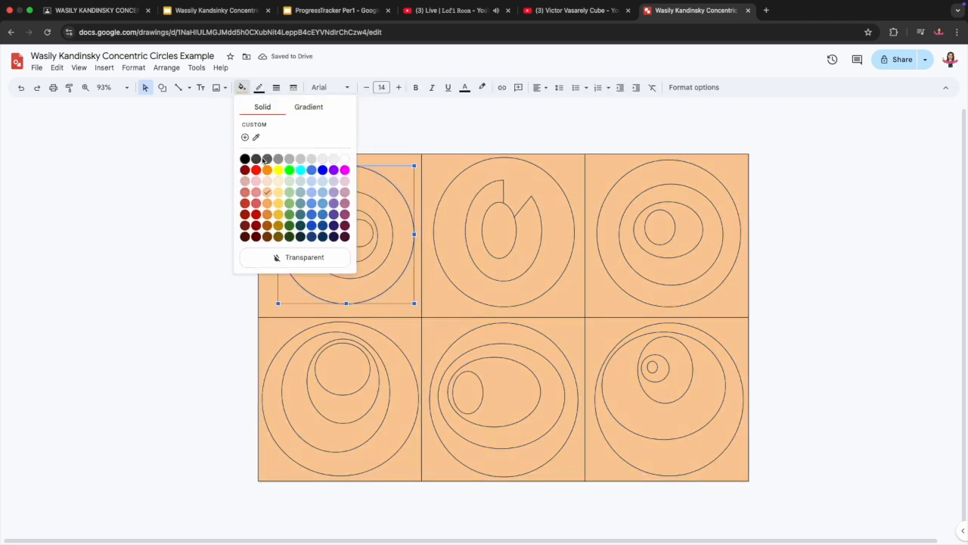
{"action": "left_click", "coordinate": [267, 209]}
{"action": "left_click", "coordinate": [378, 230]}
{"action": "left_click", "coordinate": [242, 87]}
{"action": "left_click", "coordinate": [278, 214]}
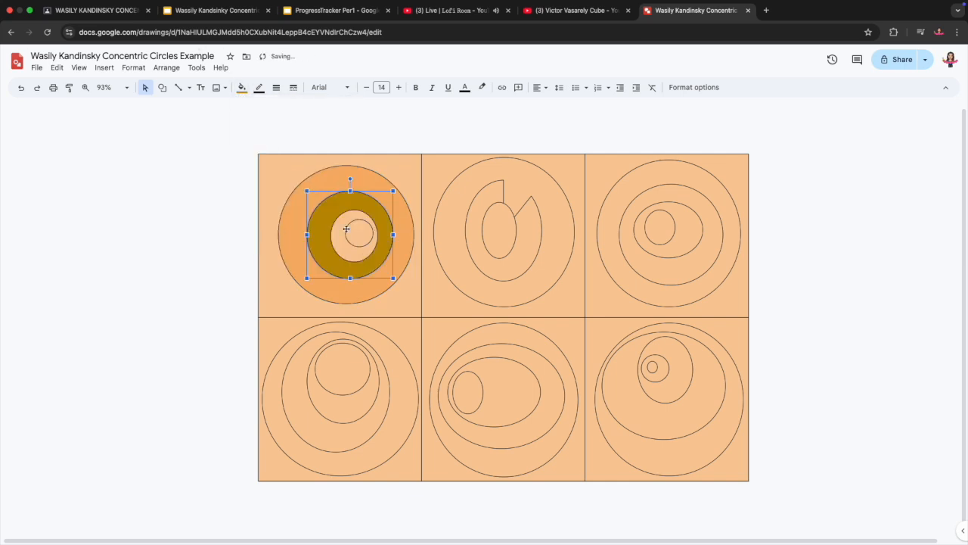
- Fill the top-left square's smallest circle with yellow and the circle around it with pale yellow
{"action": "left_click", "coordinate": [362, 234]}
{"action": "left_click", "coordinate": [242, 87]}
{"action": "left_click", "coordinate": [278, 203]}
{"action": "left_click", "coordinate": [335, 235]}
{"action": "left_click", "coordinate": [242, 87]}
{"action": "left_click", "coordinate": [283, 194]}
{"action": "left_click", "coordinate": [242, 87]}
{"action": "left_click", "coordinate": [278, 181]}
{"action": "left_click", "coordinate": [278, 182]}
- Give all shapes in the top-left square a dotted border coloured dark orange
{"action": "left_click_drag", "start_coordinate": [238, 135], "coordinate": [424, 319]}
{"action": "left_click", "coordinate": [276, 87]}
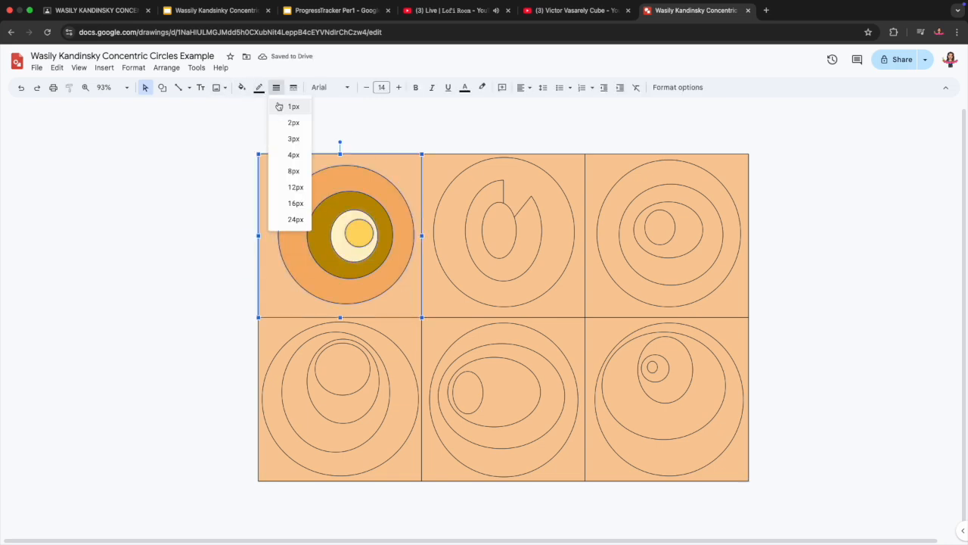
{"action": "left_click", "coordinate": [340, 73]}
{"action": "left_click", "coordinate": [408, 167]}
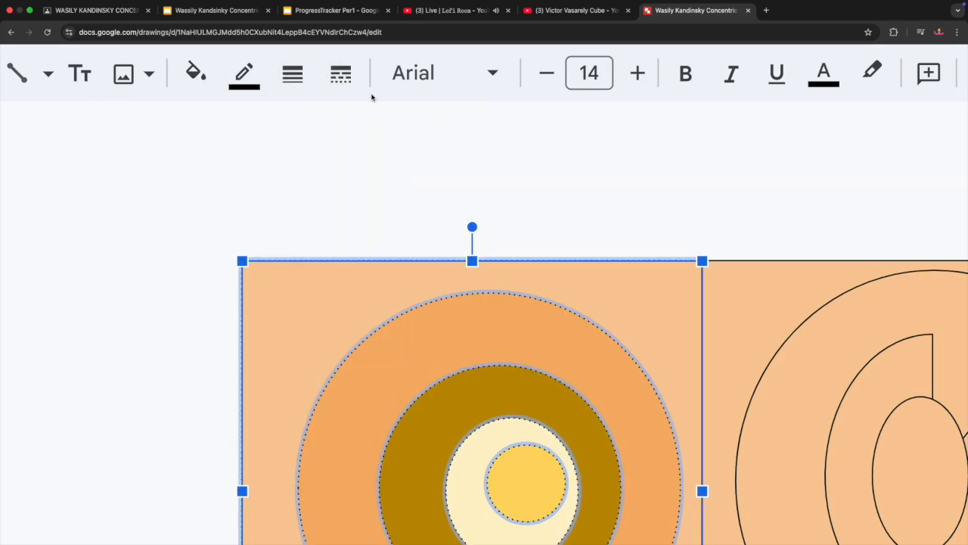
{"action": "left_click", "coordinate": [261, 83]}
{"action": "left_click", "coordinate": [316, 409]}
{"action": "left_click", "coordinate": [330, 191]}
{"action": "left_click", "coordinate": [420, 302]}
- Set the zoom to Fit to view the whole drawing
{"action": "scroll", "coordinate": [414, 328], "scroll_direction": "down", "scroll_amount": 6}
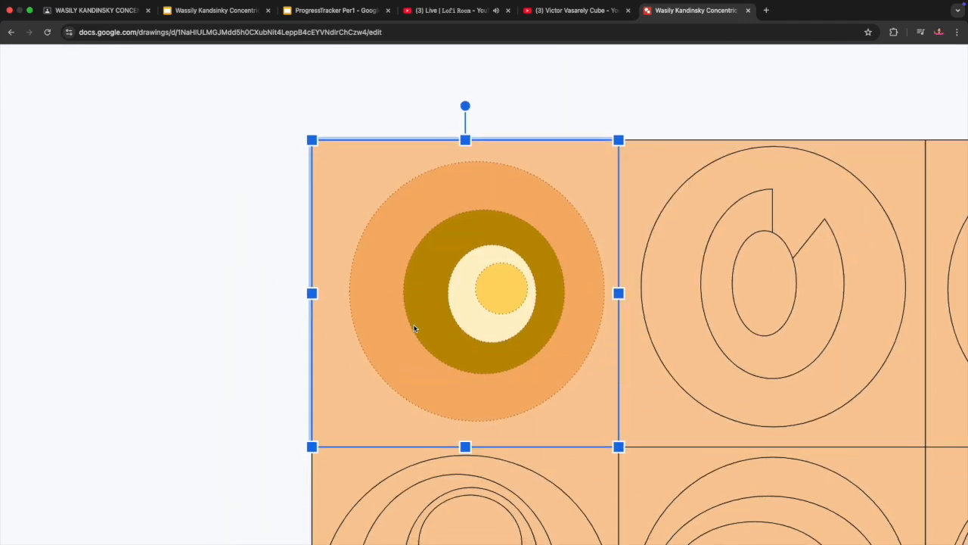
{"action": "scroll", "coordinate": [386, 335], "scroll_direction": "right", "scroll_amount": 2}
{"action": "scroll", "coordinate": [387, 336], "scroll_direction": "down", "scroll_amount": 2}
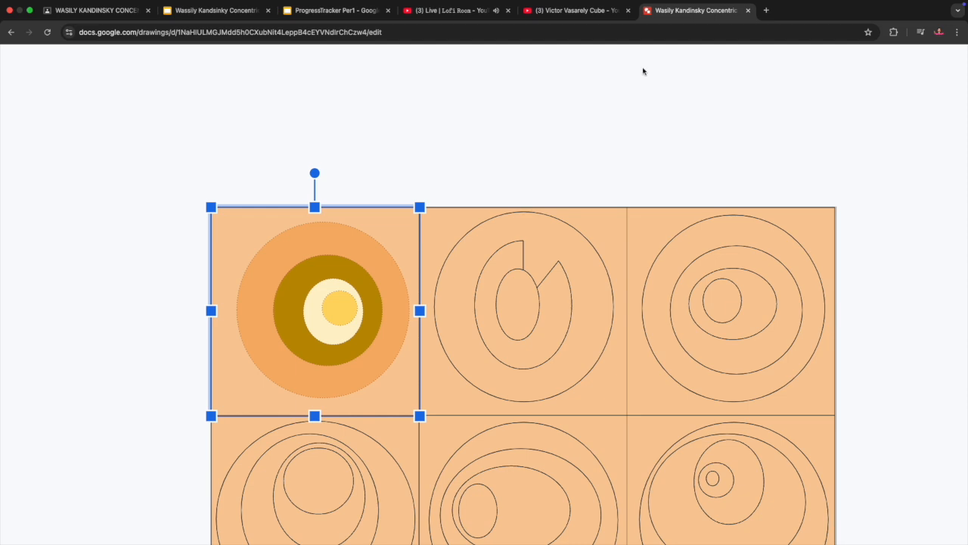
{"action": "scroll", "coordinate": [643, 71], "scroll_direction": "down", "scroll_amount": 5}
{"action": "scroll", "coordinate": [620, 301], "scroll_direction": "up", "scroll_amount": 3}
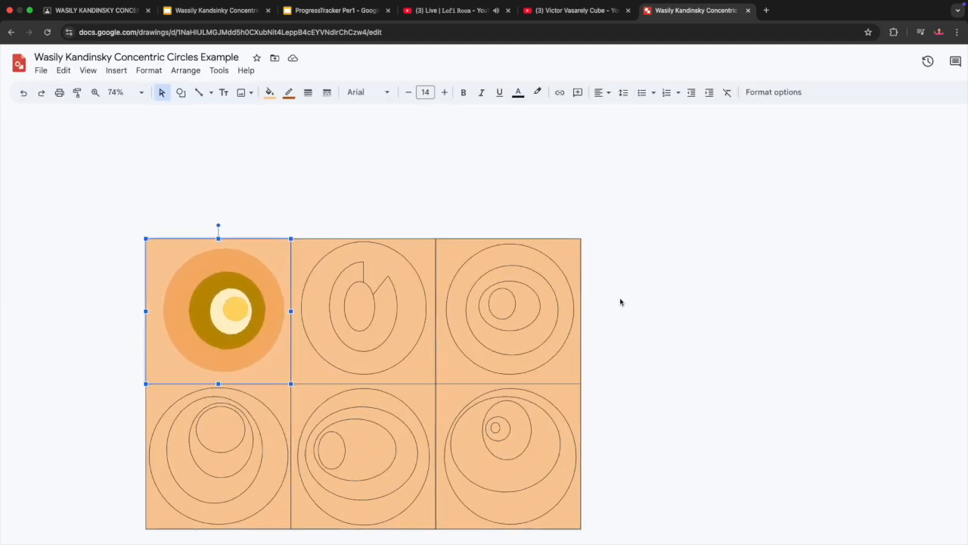
{"action": "left_click", "coordinate": [129, 92]}
{"action": "left_click", "coordinate": [121, 114]}
{"action": "scroll", "coordinate": [429, 264], "scroll_direction": "down", "scroll_amount": 1}
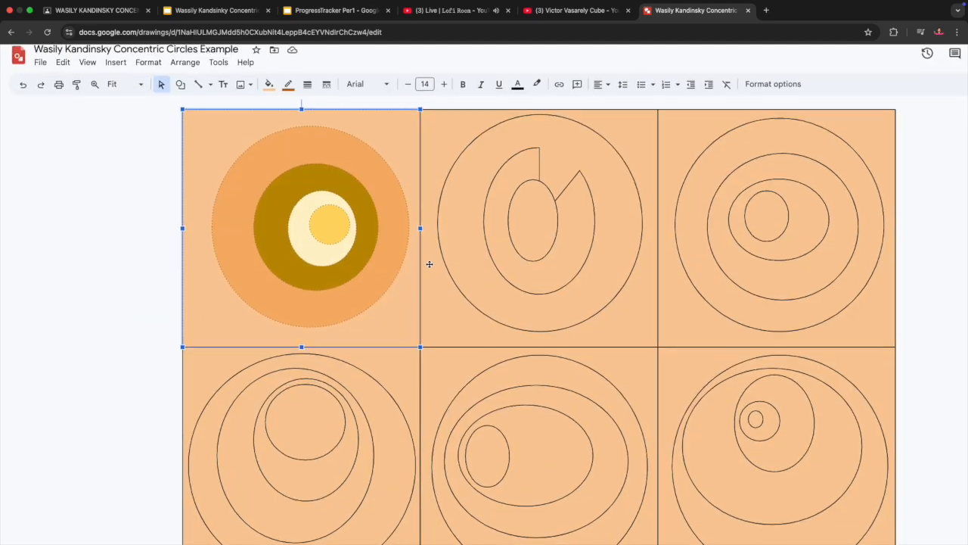
{"action": "scroll", "coordinate": [172, 140], "scroll_direction": "down", "scroll_amount": 2}
{"action": "scroll", "coordinate": [323, 60], "scroll_direction": "up", "scroll_amount": 1}
{"action": "scroll", "coordinate": [426, 251], "scroll_direction": "down", "scroll_amount": 2}
{"action": "scroll", "coordinate": [538, 291], "scroll_direction": "down", "scroll_amount": 1}
{"action": "scroll", "coordinate": [537, 290], "scroll_direction": "up", "scroll_amount": 1}
{"action": "scroll", "coordinate": [558, 78], "scroll_direction": "up", "scroll_amount": 2}
{"action": "scroll", "coordinate": [424, 264], "scroll_direction": "down", "scroll_amount": 1}
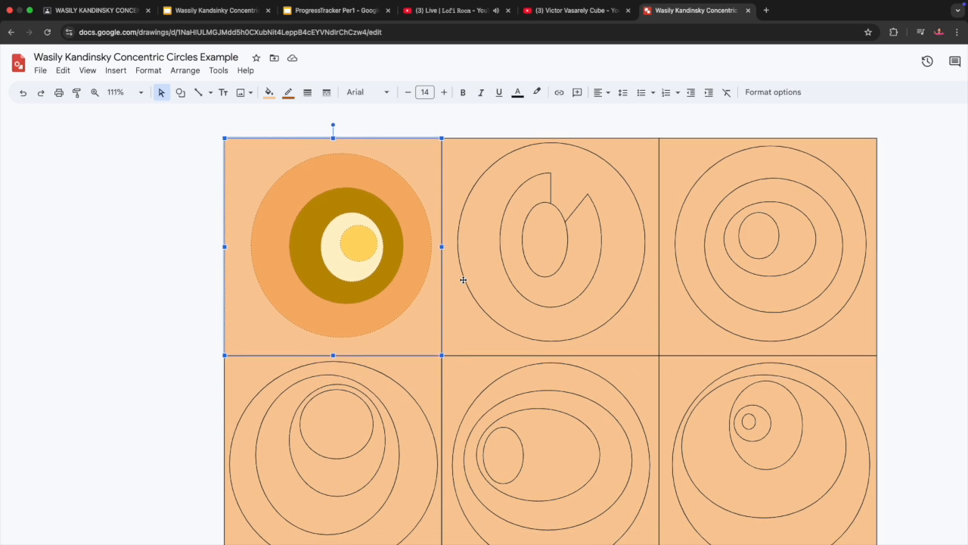
- Fill the top-middle square's background with light blue and its outer circle with golden yellow
{"action": "scroll", "coordinate": [429, 303], "scroll_direction": "down", "scroll_amount": 1}
{"action": "left_click", "coordinate": [512, 159]}
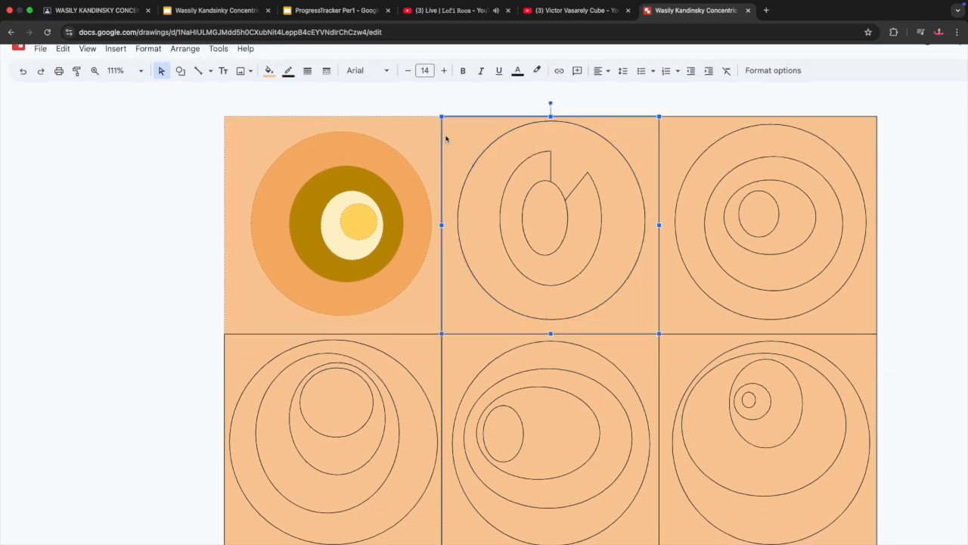
{"action": "left_click", "coordinate": [268, 72]}
{"action": "left_click", "coordinate": [347, 193]}
{"action": "left_click", "coordinate": [500, 163]}
{"action": "left_click", "coordinate": [268, 70]}
{"action": "left_click", "coordinate": [309, 212]}
- Fill the top-middle square's inner oval with pale green and the pie shape around it with dark orange
{"action": "left_click", "coordinate": [526, 211]}
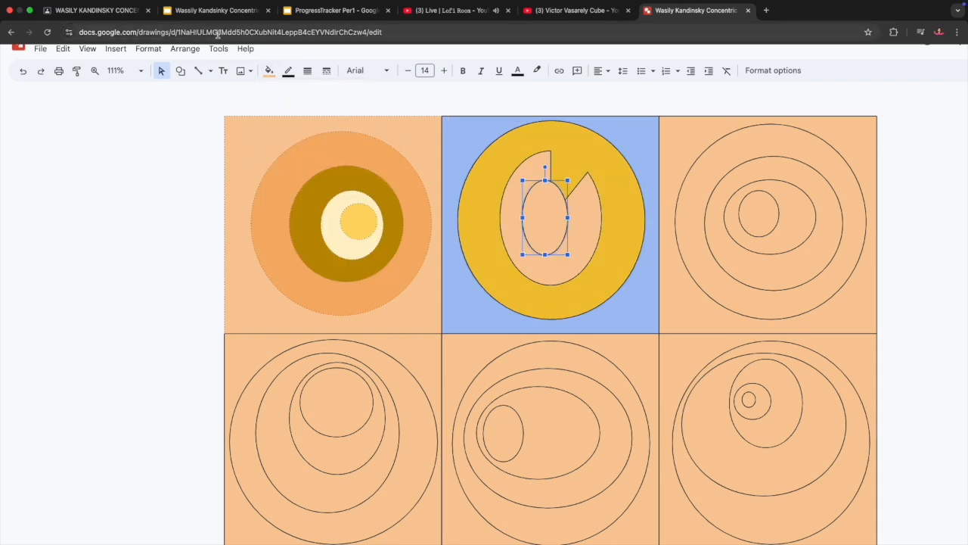
{"action": "left_click", "coordinate": [275, 71]}
{"action": "left_click", "coordinate": [327, 177]}
{"action": "left_click", "coordinate": [514, 198]}
{"action": "left_click", "coordinate": [269, 71]}
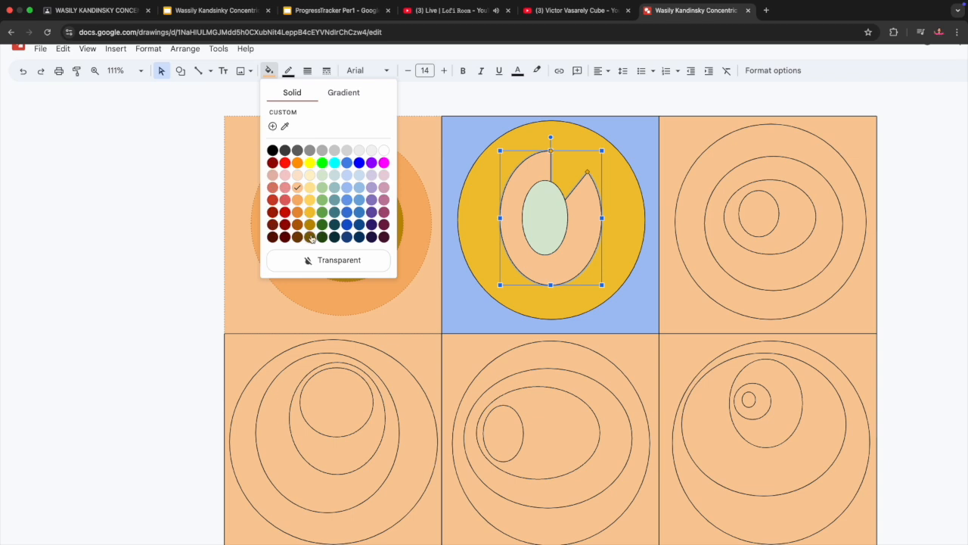
{"action": "left_click", "coordinate": [311, 237]}
{"action": "left_click", "coordinate": [269, 71]}
{"action": "left_click", "coordinate": [297, 212]}
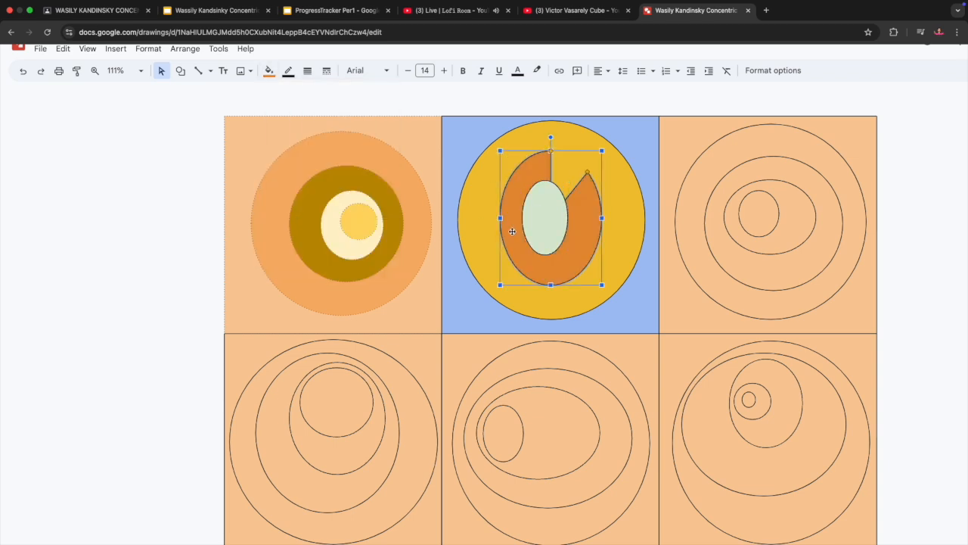
- Fill the top-right square's background with dark green and its outer circle with light red
{"action": "left_click", "coordinate": [771, 138]}
{"action": "left_click", "coordinate": [269, 70]}
{"action": "left_click", "coordinate": [321, 231]}
{"action": "left_click", "coordinate": [691, 184]}
{"action": "left_click", "coordinate": [269, 70]}
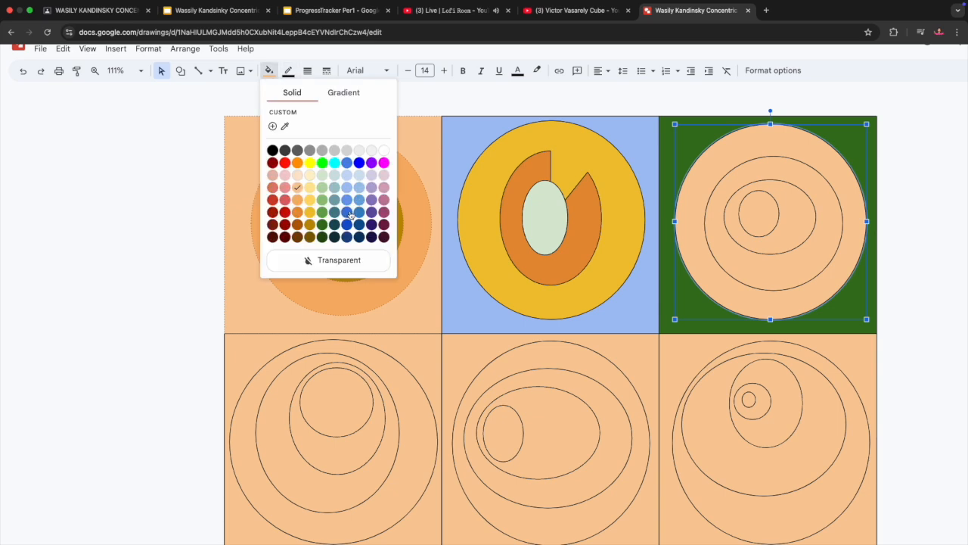
{"action": "left_click", "coordinate": [285, 201]}
- Fill the top-right square's second circle with light green and the wide oval inside it with pink
{"action": "left_click", "coordinate": [734, 178]}
{"action": "left_click", "coordinate": [269, 70]}
{"action": "left_click", "coordinate": [321, 199]}
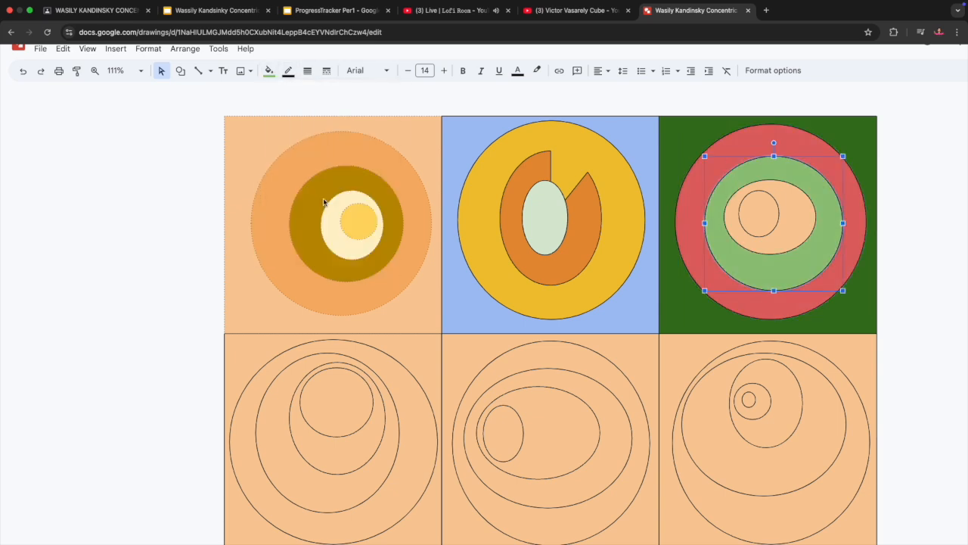
{"action": "left_click", "coordinate": [735, 206]}
{"action": "left_click", "coordinate": [269, 70]}
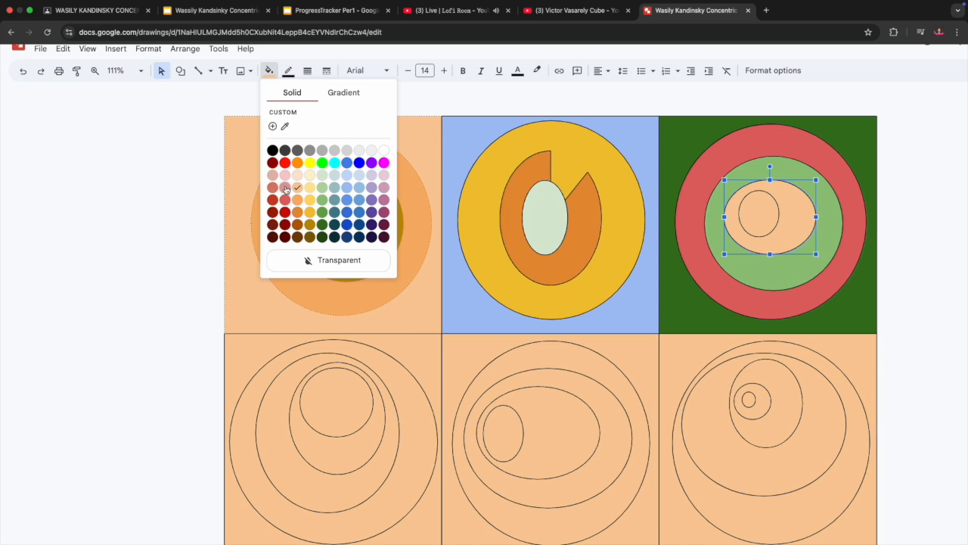
{"action": "left_click", "coordinate": [285, 189]}
- Fill the smallest circle in the top-right square with medium green
{"action": "left_click", "coordinate": [755, 207]}
{"action": "left_click", "coordinate": [269, 70]}
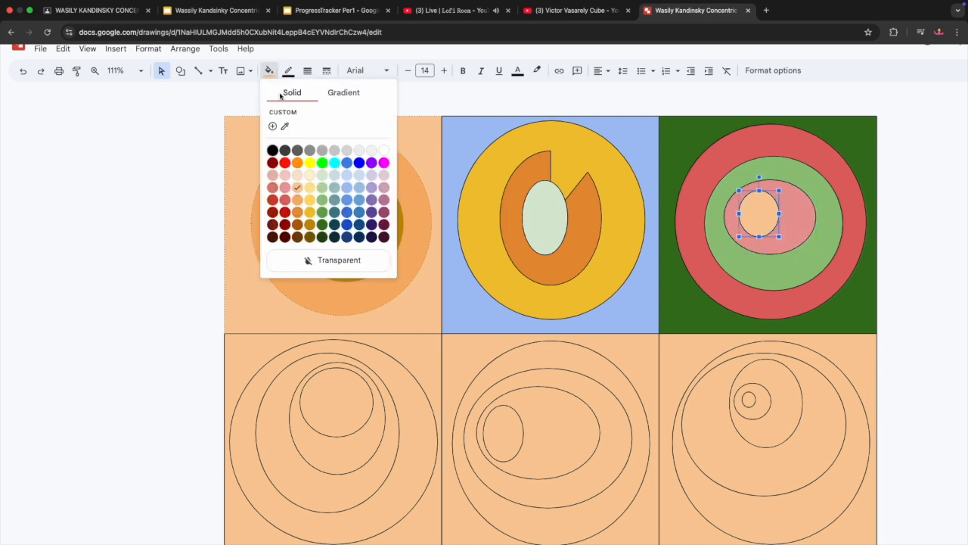
{"action": "left_click", "coordinate": [322, 225]}
- Select all the shapes in the top-right square and replace their black borders with a light, blending border colour
{"action": "left_click_drag", "start_coordinate": [895, 117], "coordinate": [748, 233]}
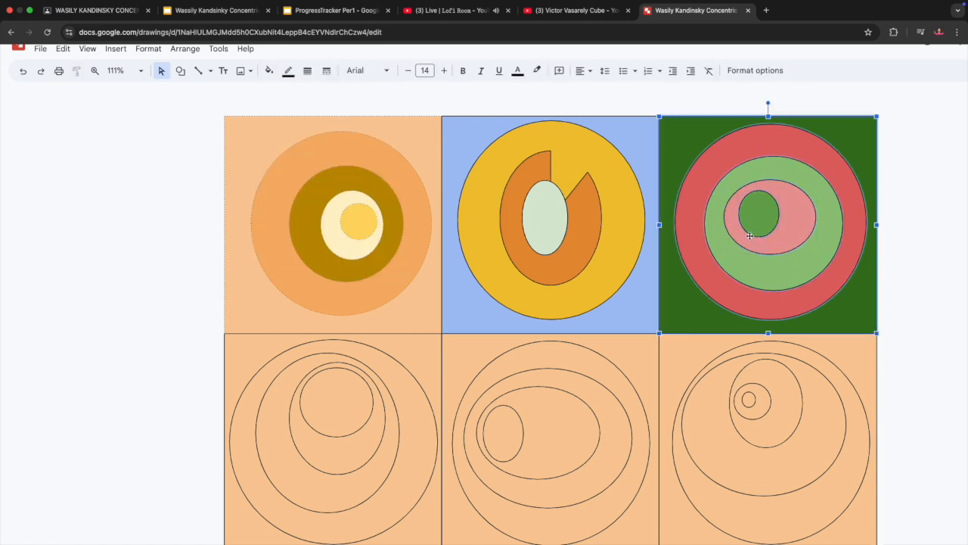
{"action": "left_click", "coordinate": [938, 128]}
{"action": "left_click_drag", "start_coordinate": [890, 106], "coordinate": [712, 272]}
{"action": "left_click", "coordinate": [290, 71]}
{"action": "left_click", "coordinate": [333, 240]}
{"action": "left_click", "coordinate": [154, 250]}
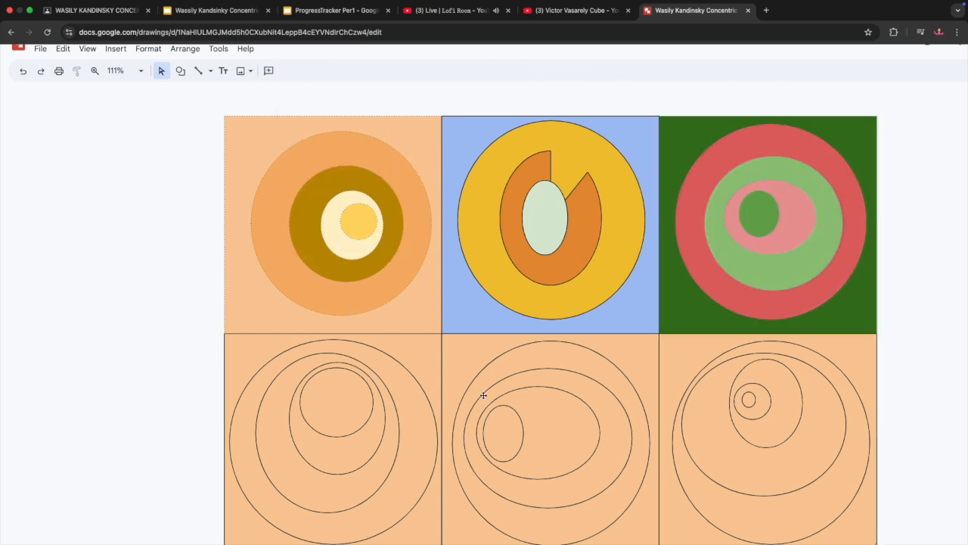
- Give all the shapes in the top-middle square dashed borders and replace the black border colour
{"action": "left_click", "coordinate": [484, 132]}
{"action": "left_click", "coordinate": [289, 70]}
{"action": "left_click", "coordinate": [307, 70]}
{"action": "left_click", "coordinate": [327, 70]}
{"action": "left_click", "coordinate": [338, 154]}
{"action": "left_click", "coordinate": [290, 73]}
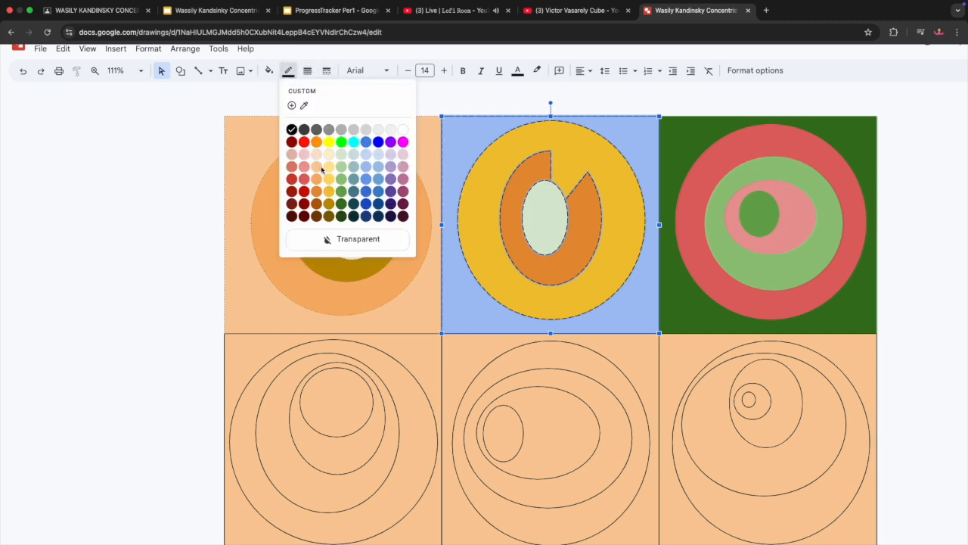
{"action": "left_click", "coordinate": [193, 205]}
{"action": "scroll", "coordinate": [303, 346], "scroll_direction": "down", "scroll_amount": 1}
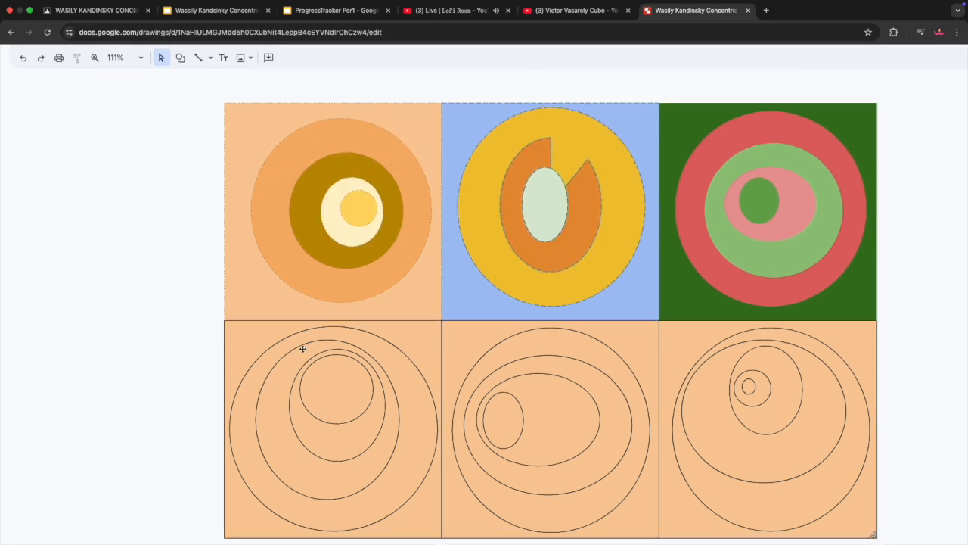
- Fill the bottom-left square's innermost circle with white and the oval directly around it with very light grey
{"action": "left_click", "coordinate": [345, 445]}
{"action": "left_click", "coordinate": [32, 352]}
{"action": "left_click", "coordinate": [337, 378]}
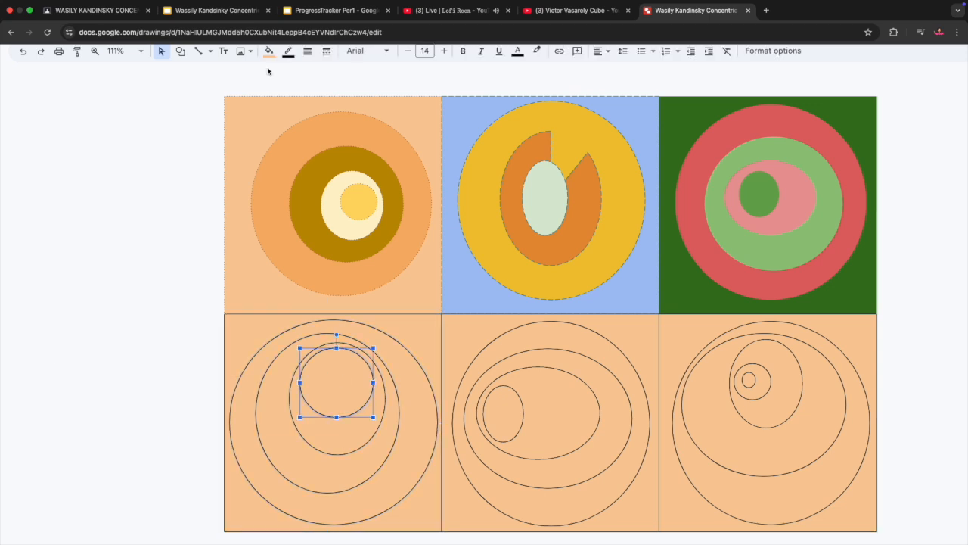
{"action": "left_click", "coordinate": [268, 52]}
{"action": "left_click", "coordinate": [385, 133]}
{"action": "left_click", "coordinate": [332, 429]}
{"action": "left_click", "coordinate": [269, 52]}
{"action": "left_click", "coordinate": [360, 134]}
- Fill the bottom-left square's second-largest circle with light grey and its outer circle with medium grey
{"action": "left_click", "coordinate": [317, 475]}
{"action": "left_click", "coordinate": [268, 52]}
{"action": "left_click", "coordinate": [335, 133]}
{"action": "left_click", "coordinate": [273, 481]}
{"action": "left_click", "coordinate": [269, 53]}
{"action": "left_click", "coordinate": [311, 133]}
- Fill the bottom-left square's background with dark grey and clear the black borders from all of its shapes
{"action": "left_click", "coordinate": [245, 495]}
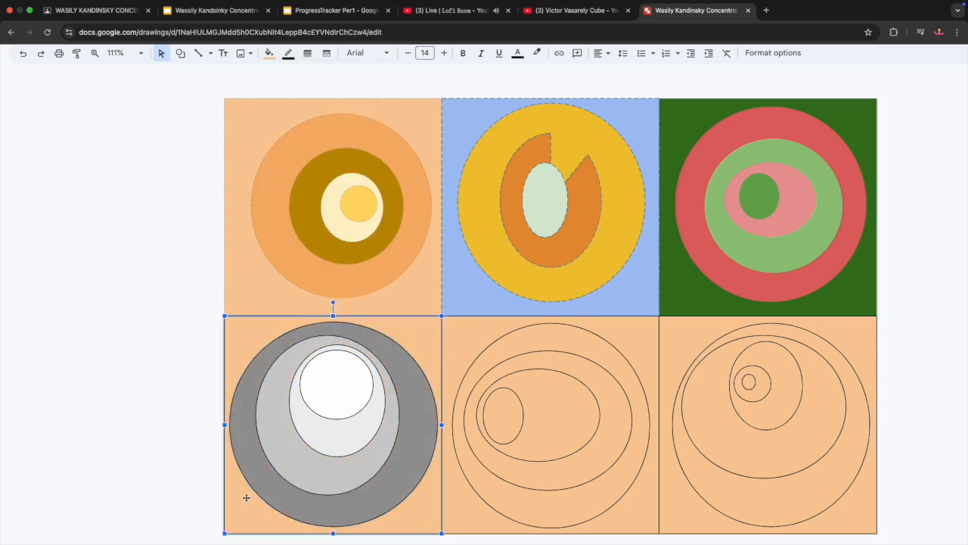
{"action": "left_click", "coordinate": [268, 53]}
{"action": "left_click", "coordinate": [298, 133]}
{"action": "left_click_drag", "start_coordinate": [184, 363], "coordinate": [417, 474]}
{"action": "left_click", "coordinate": [487, 368]}
- Fill the bottom-middle square's background with pale blue and its outer circle with light blue
{"action": "left_click", "coordinate": [457, 340]}
{"action": "left_click", "coordinate": [266, 54]}
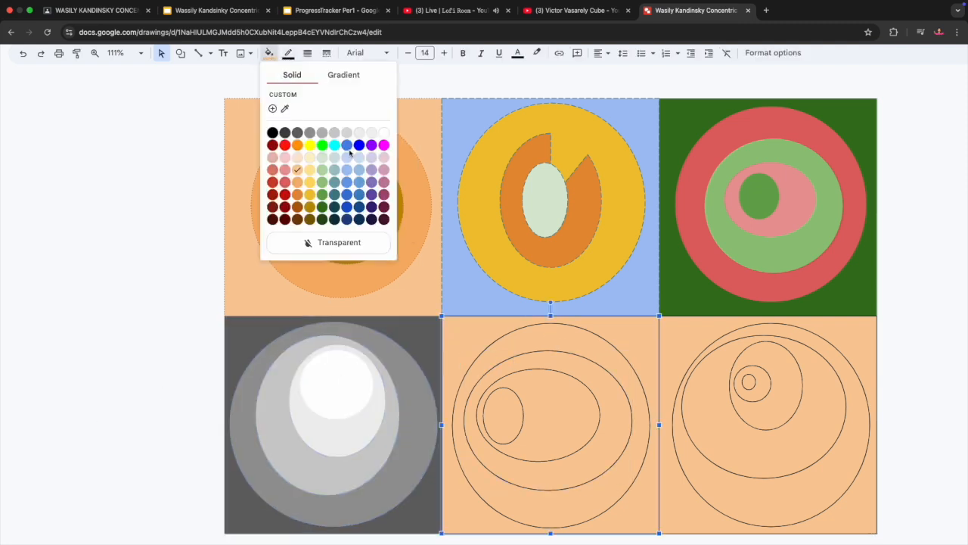
{"action": "left_click", "coordinate": [350, 160]}
{"action": "left_click", "coordinate": [479, 475]}
{"action": "left_click", "coordinate": [269, 52]}
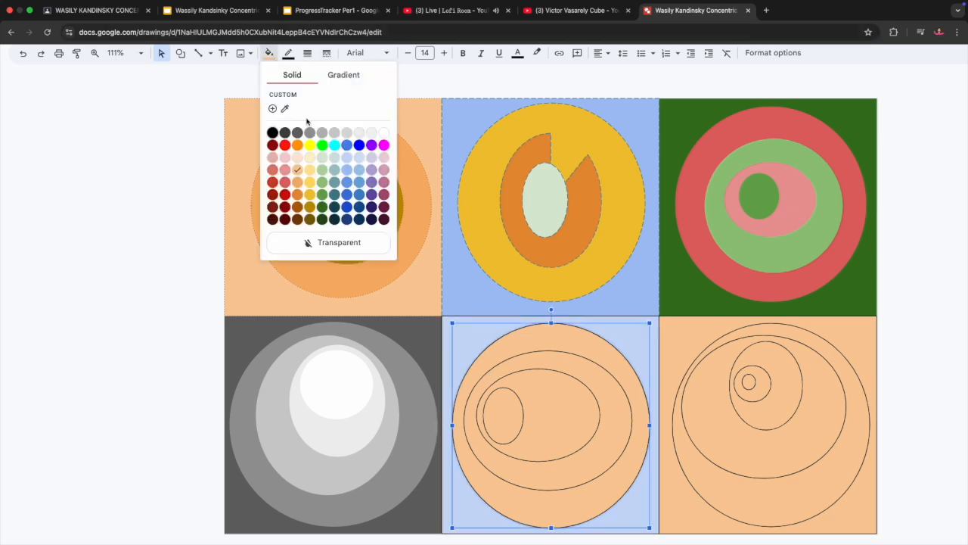
{"action": "left_click", "coordinate": [346, 168]}
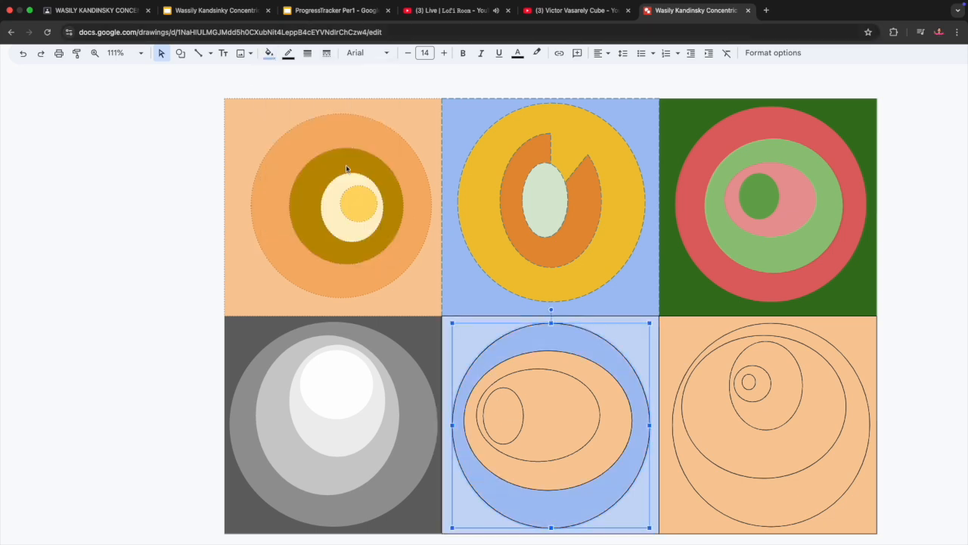
{"action": "left_click", "coordinate": [268, 53]}
{"action": "left_click", "coordinate": [353, 160]}
{"action": "left_click", "coordinate": [269, 53]}
{"action": "left_click", "coordinate": [347, 170]}
- Fill the second-largest oval in the bottom-middle square with medium blue
{"action": "left_click", "coordinate": [558, 366]}
{"action": "left_click", "coordinate": [269, 53]}
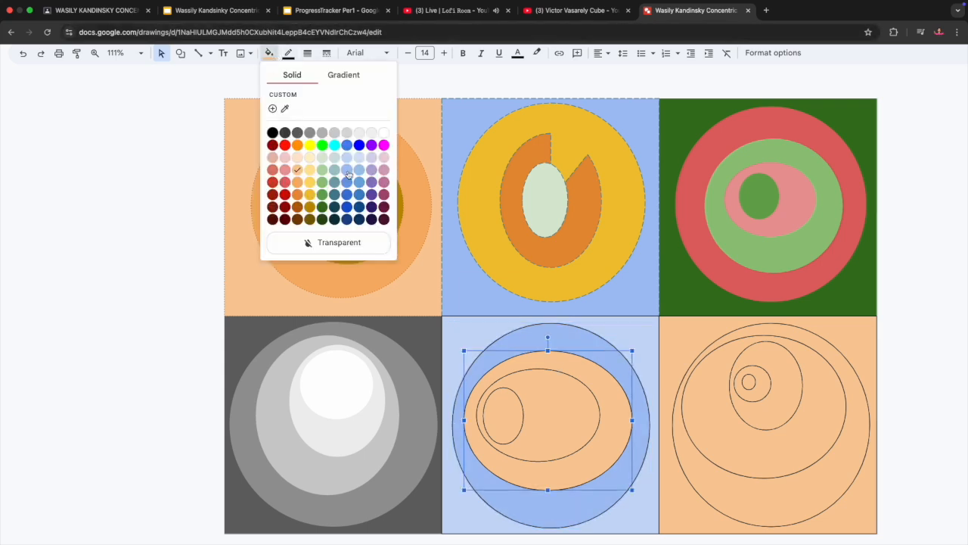
{"action": "left_click", "coordinate": [350, 174]}
{"action": "left_click", "coordinate": [269, 53]}
{"action": "left_click", "coordinate": [346, 185]}
- Fill the bottom-middle square's third oval with a darker blue and its smallest oval with deep blue
{"action": "left_click", "coordinate": [556, 386]}
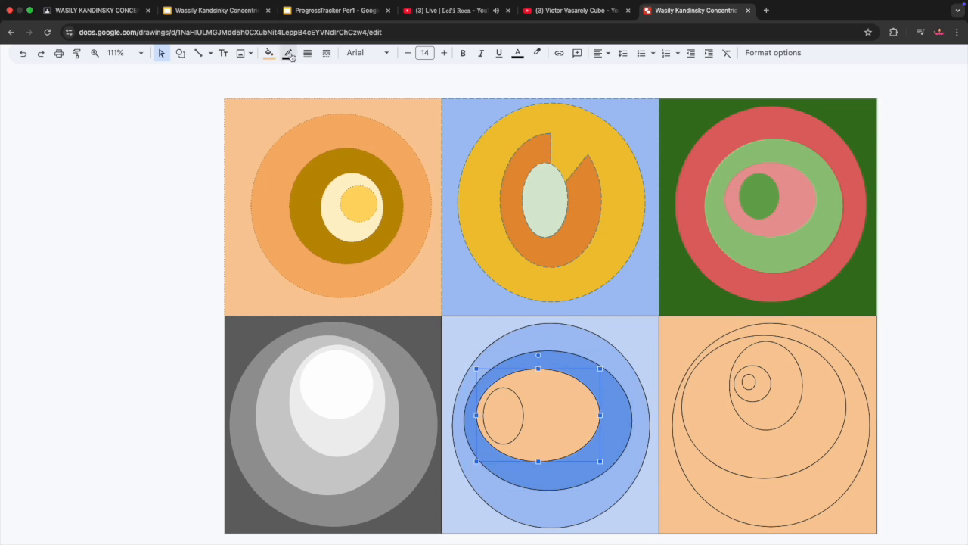
{"action": "left_click", "coordinate": [269, 53]}
{"action": "left_click", "coordinate": [359, 183]}
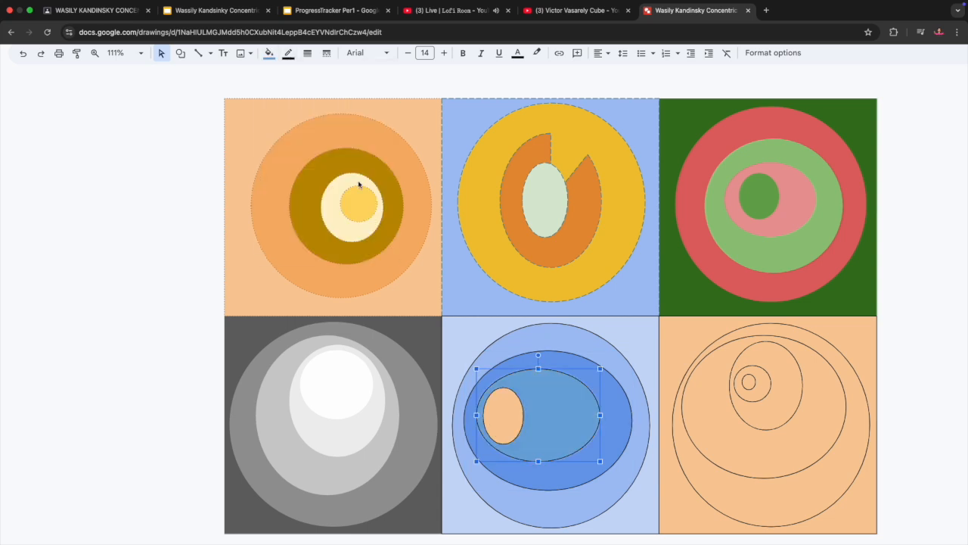
{"action": "left_click", "coordinate": [269, 53]}
{"action": "left_click", "coordinate": [348, 187]}
{"action": "left_click", "coordinate": [269, 52]}
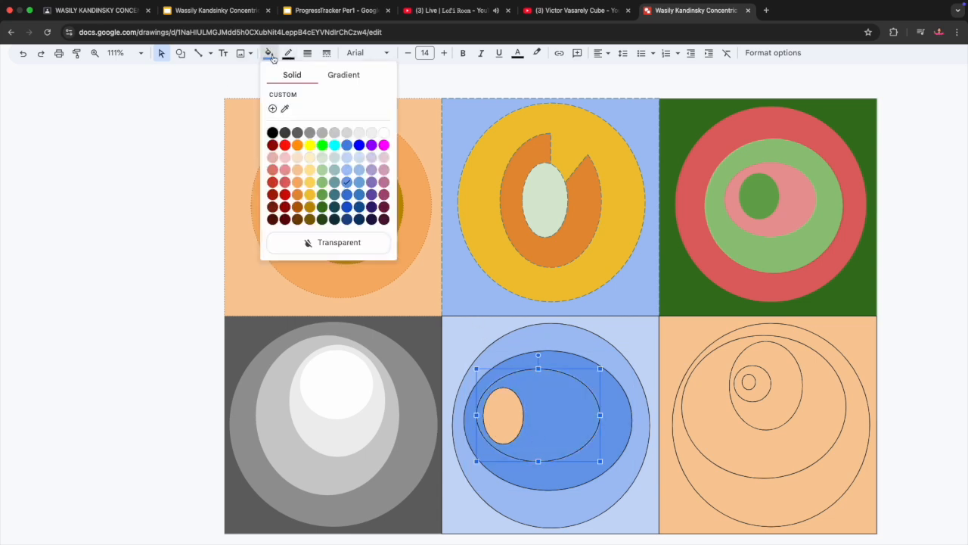
{"action": "left_click", "coordinate": [349, 198]}
{"action": "left_click", "coordinate": [509, 410]}
{"action": "left_click", "coordinate": [269, 53]}
{"action": "left_click", "coordinate": [345, 213]}
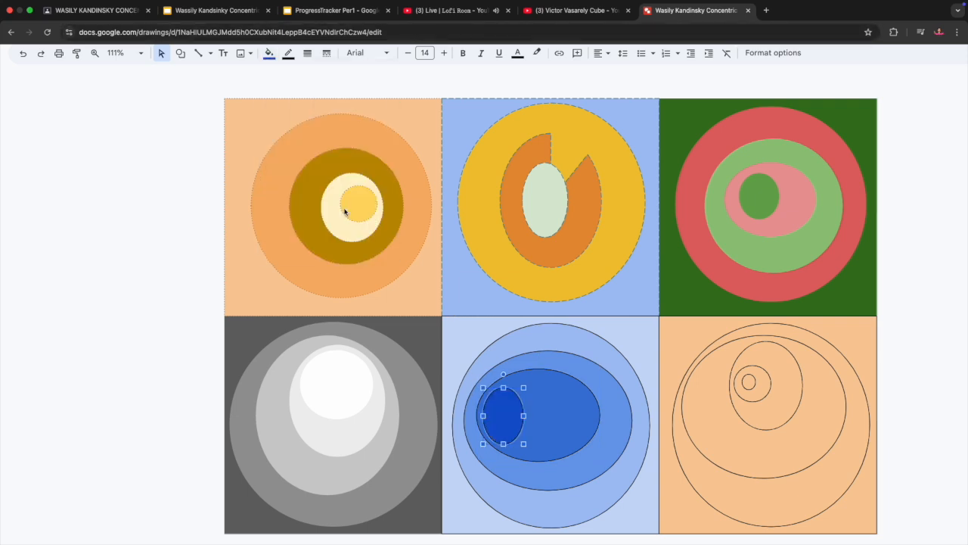
- Set the borders of all the shapes in the bottom-middle square to dark blue
{"action": "left_click_drag", "start_coordinate": [639, 540], "coordinate": [495, 395]}
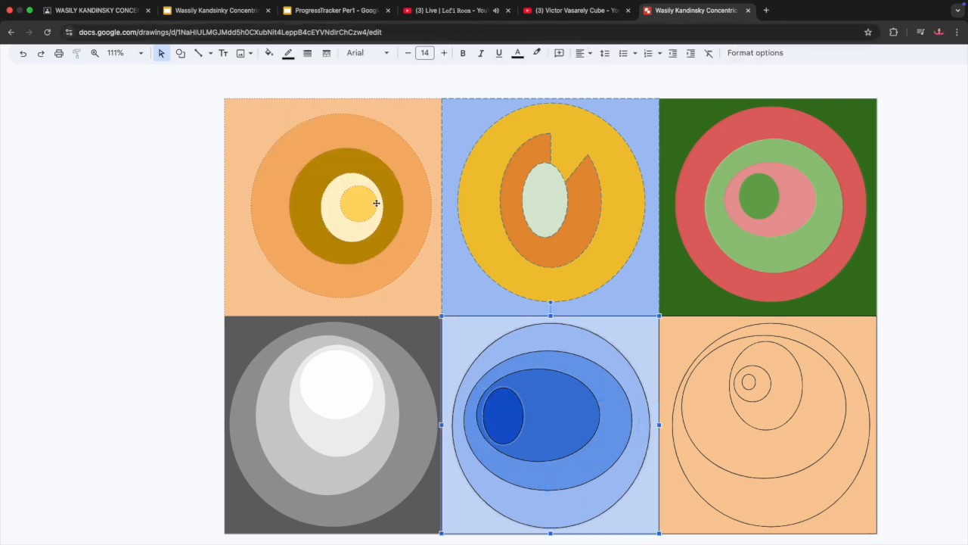
{"action": "left_click", "coordinate": [289, 79]}
{"action": "left_click", "coordinate": [216, 335]}
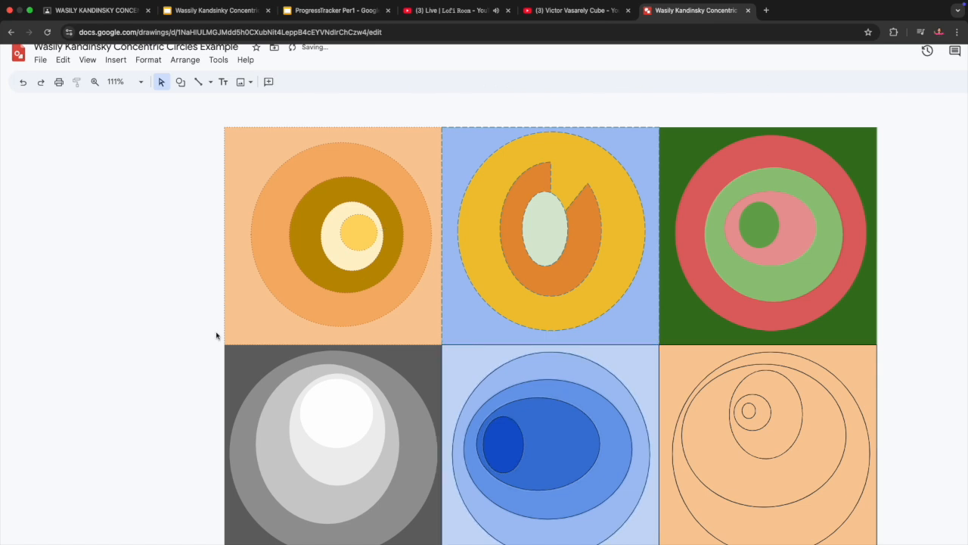
- Change the borders of all the shapes in the bottom-middle square to a thicker dash-dot line
{"action": "left_click", "coordinate": [632, 513]}
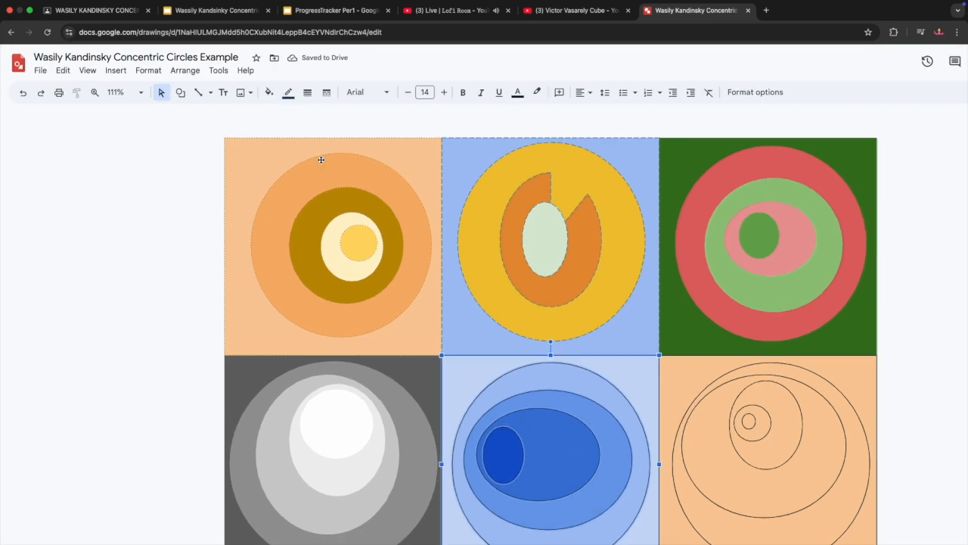
{"action": "left_click", "coordinate": [327, 92]}
{"action": "left_click", "coordinate": [364, 174]}
{"action": "left_click", "coordinate": [307, 92]}
{"action": "left_click", "coordinate": [326, 150]}
{"action": "left_click", "coordinate": [307, 91]}
{"action": "left_click", "coordinate": [327, 167]}
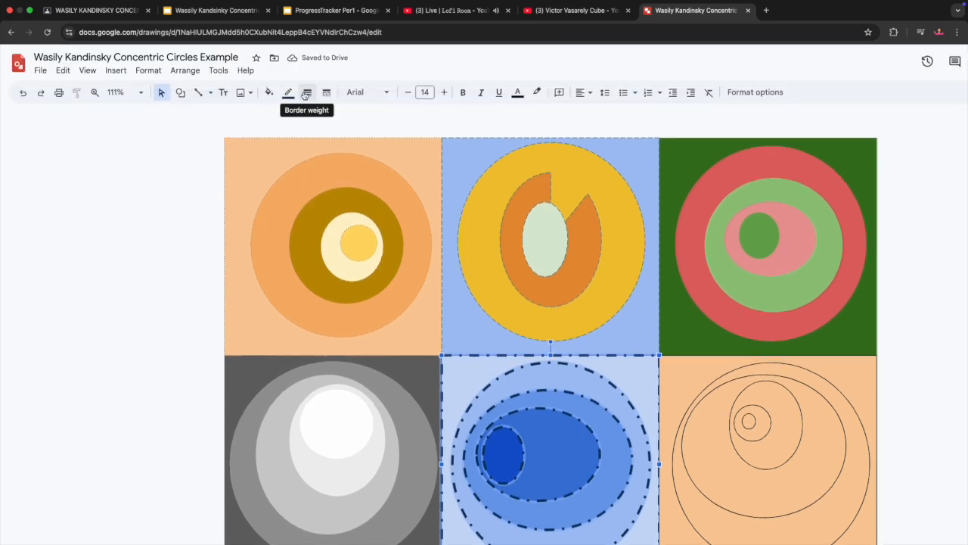
- Recolour the bottom-middle square's dash-dot borders to medium blue
{"action": "left_click", "coordinate": [289, 91]}
{"action": "left_click", "coordinate": [378, 206]}
{"action": "left_click", "coordinate": [210, 301]}
- Fill the bottom-right square's background with bright yellow and its outer circle with light purple
{"action": "left_click", "coordinate": [756, 351]}
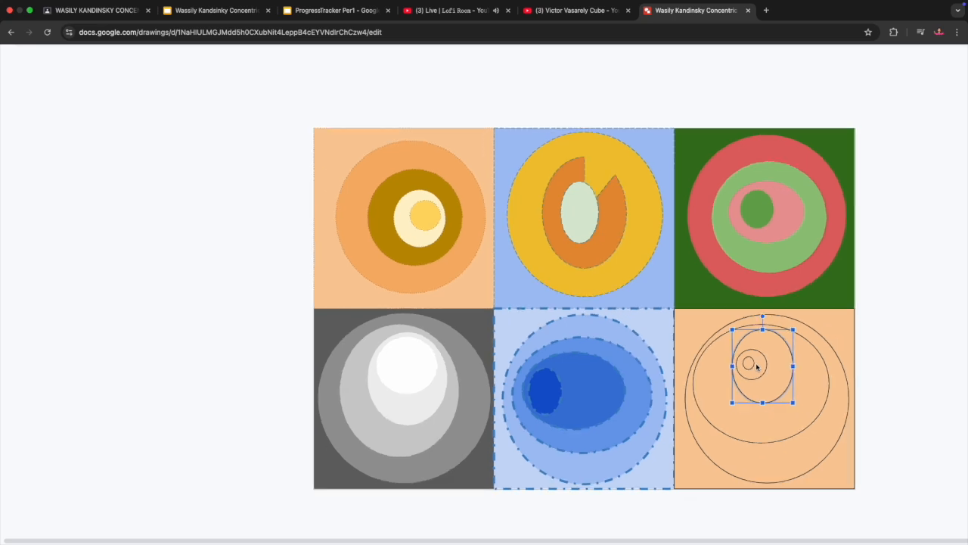
{"action": "left_click", "coordinate": [746, 384]}
{"action": "left_click", "coordinate": [742, 383]}
{"action": "left_click", "coordinate": [269, 91]}
{"action": "left_click", "coordinate": [310, 183]}
{"action": "left_click", "coordinate": [679, 433]}
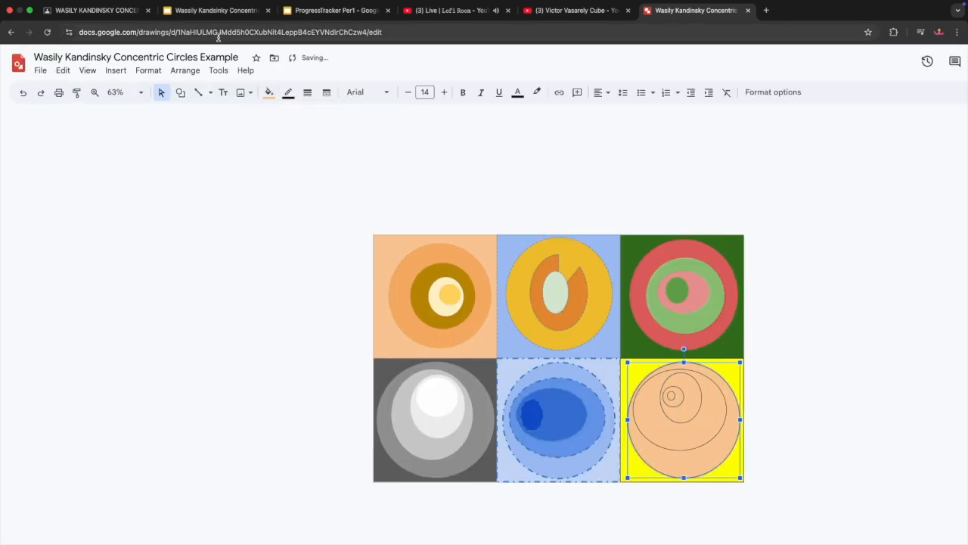
{"action": "left_click", "coordinate": [269, 91]}
{"action": "left_click", "coordinate": [371, 209]}
- Fill the bottom-right square's second circle with golden yellow and the tall oval inside it with medium purple
{"action": "left_click", "coordinate": [677, 428]}
{"action": "left_click", "coordinate": [269, 92]}
{"action": "left_click", "coordinate": [310, 221]}
{"action": "left_click", "coordinate": [673, 407]}
{"action": "left_click", "coordinate": [268, 92]}
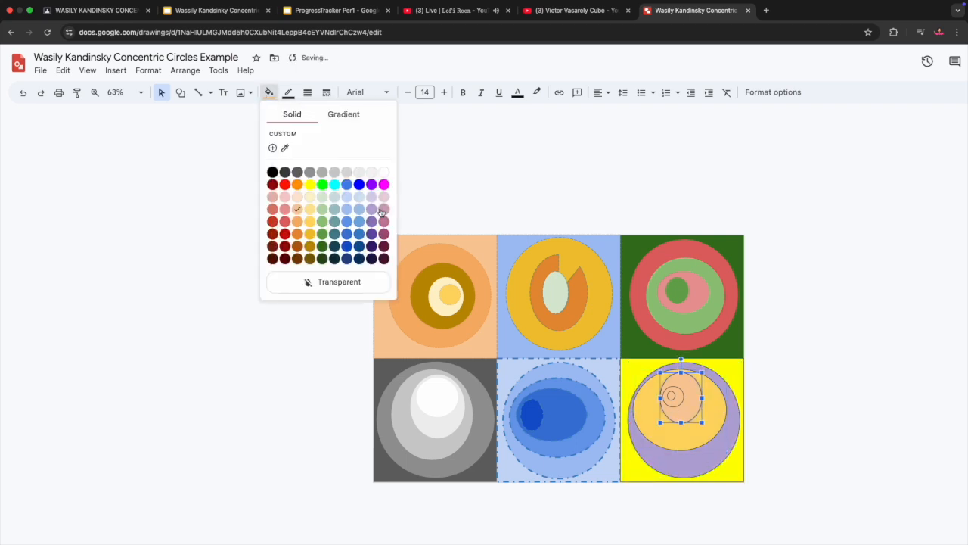
{"action": "left_click", "coordinate": [374, 224]}
- Fill the smallest circle in the bottom-right square with pale yellow and the ring around it with light purple
{"action": "left_click", "coordinate": [670, 399]}
{"action": "left_click", "coordinate": [268, 92]}
{"action": "left_click", "coordinate": [313, 200]}
{"action": "left_click", "coordinate": [270, 93]}
{"action": "left_click", "coordinate": [373, 211]}
- Select all the shapes in the bottom-right square and set their borders to dark yellow
{"action": "left_click_drag", "start_coordinate": [797, 528], "coordinate": [600, 346]}
{"action": "left_click", "coordinate": [270, 92]}
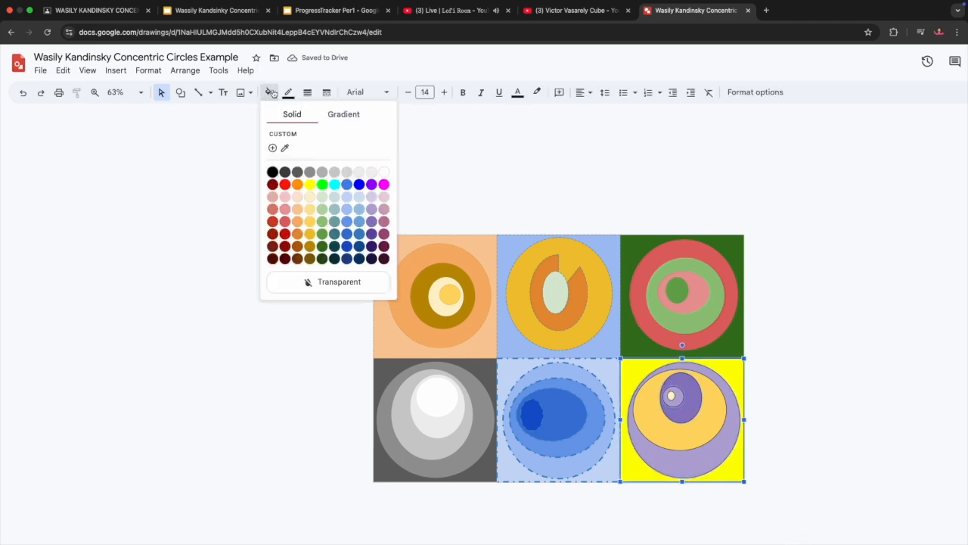
{"action": "left_click", "coordinate": [292, 95]}
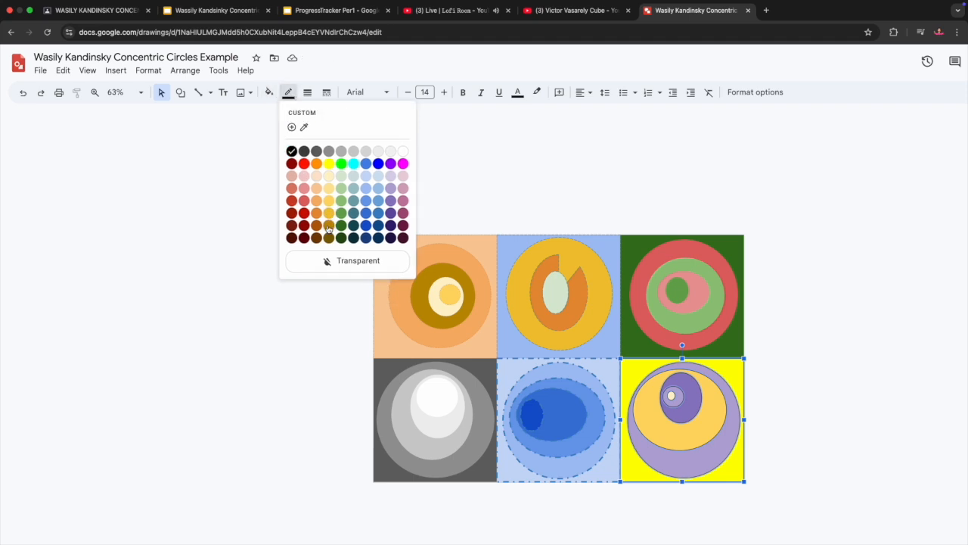
{"action": "left_click", "coordinate": [335, 262]}
{"action": "left_click", "coordinate": [241, 297]}
- Insert word art reading "Type Your Name 2025" in the Bebas font and shrink it into the artwork's upper-left corner
{"action": "left_click", "coordinate": [114, 71]}
{"action": "left_click", "coordinate": [137, 162]}
{"action": "type", "text": "Ty"}
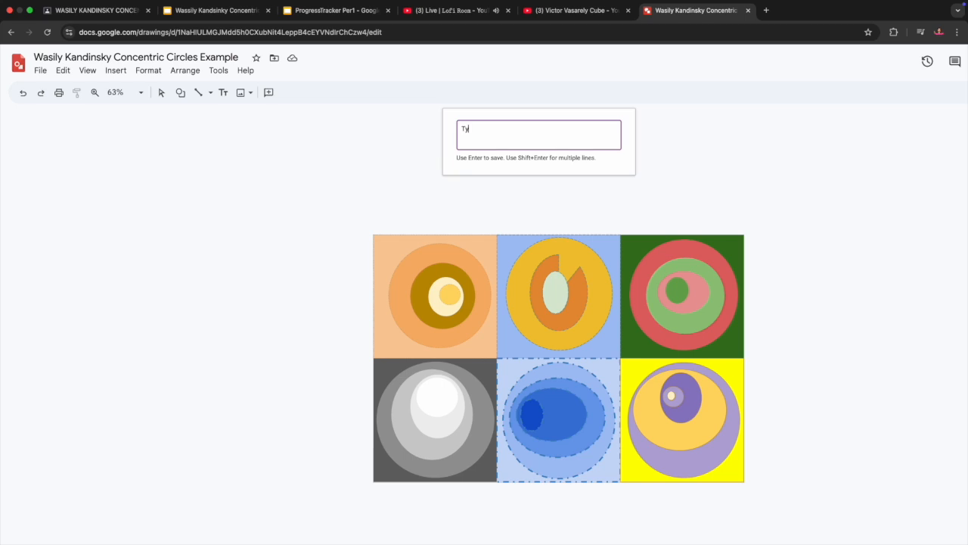
{"action": "type", "text": "pe Your Name 2025"}
{"action": "key", "text": "Return"}
{"action": "left_click", "coordinate": [363, 92]}
{"action": "left_click", "coordinate": [386, 175]}
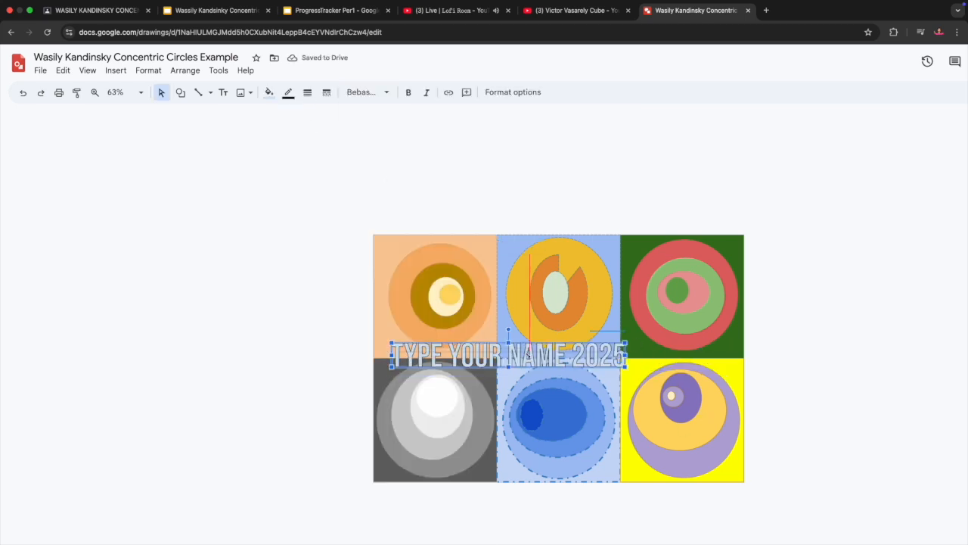
{"action": "left_click_drag", "start_coordinate": [626, 367], "coordinate": [425, 240]}
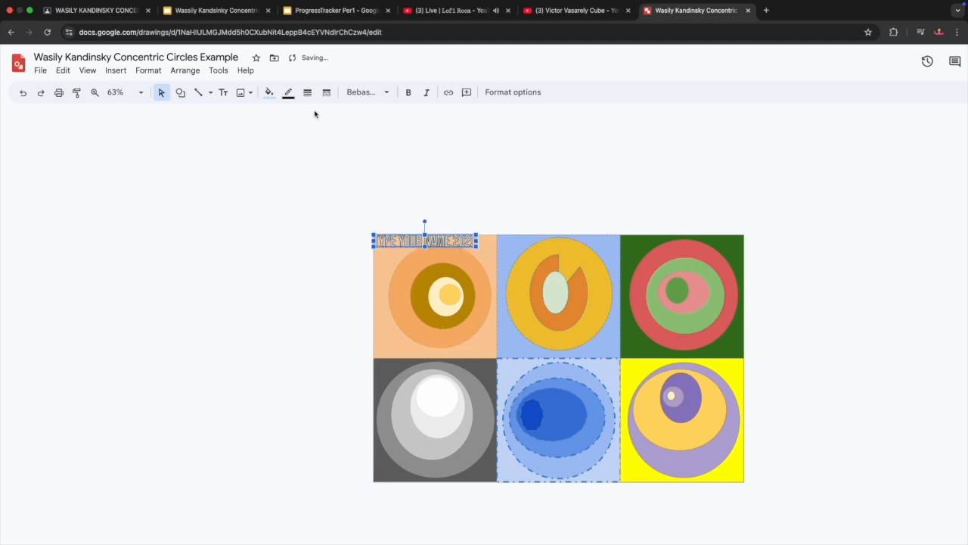
- Give the word art a dark orange fill and a transparent border
{"action": "left_click", "coordinate": [269, 92]}
{"action": "left_click", "coordinate": [309, 240]}
{"action": "left_click", "coordinate": [288, 92]}
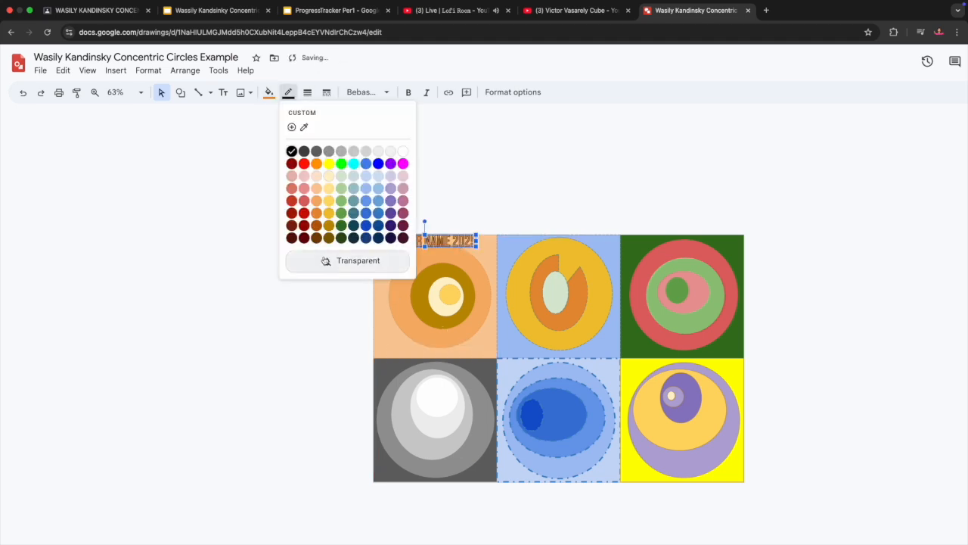
{"action": "left_click", "coordinate": [327, 280]}
- Shrink the word art to a tiny signature in the upper-left corner of the top-left square
{"action": "double_click", "coordinate": [404, 244]}
{"action": "left_click", "coordinate": [443, 272]}
{"action": "left_click", "coordinate": [421, 231]}
{"action": "left_click", "coordinate": [757, 492]}
{"action": "left_click_drag", "start_coordinate": [420, 243], "coordinate": [416, 242]}
{"action": "left_click", "coordinate": [420, 199]}
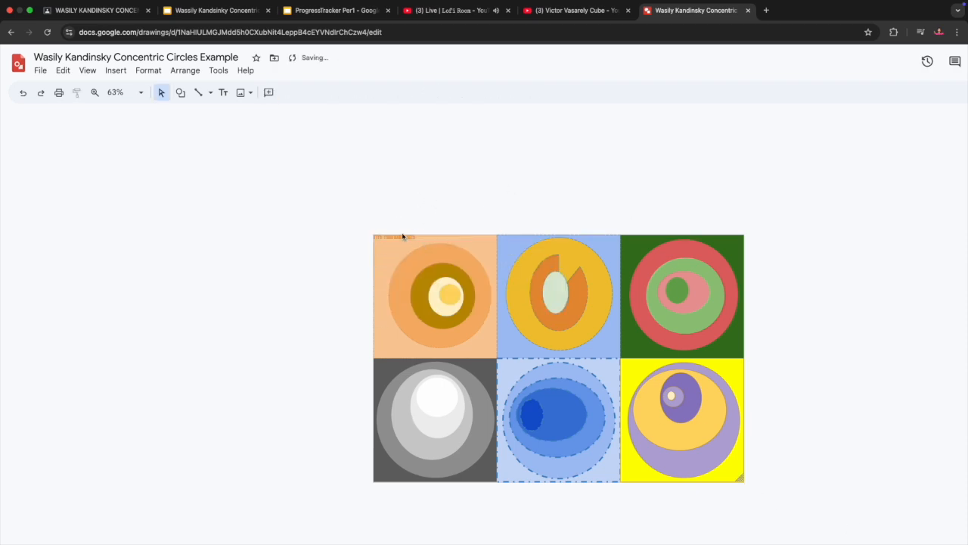
{"action": "scroll", "coordinate": [459, 215], "scroll_direction": "up", "scroll_amount": 5}
{"action": "scroll", "coordinate": [458, 214], "scroll_direction": "down", "scroll_amount": 4}
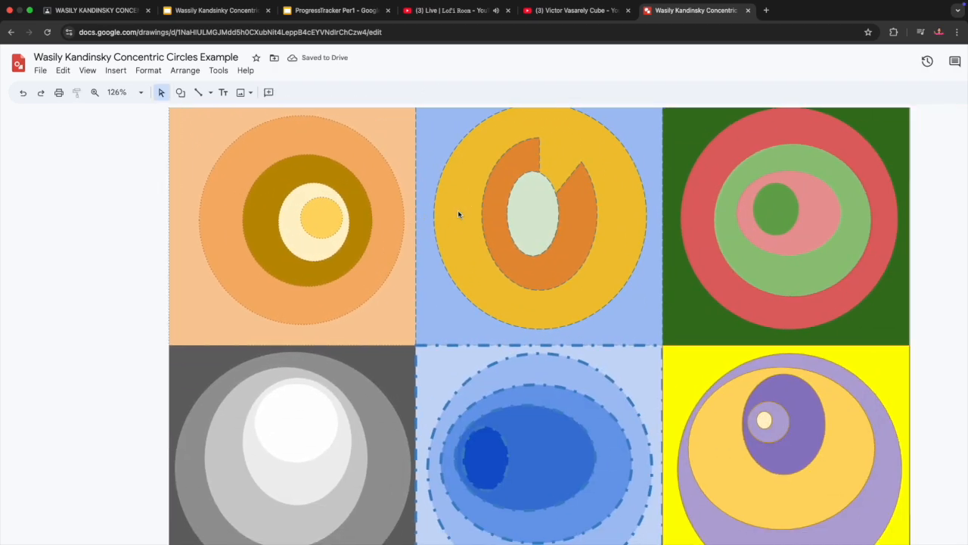